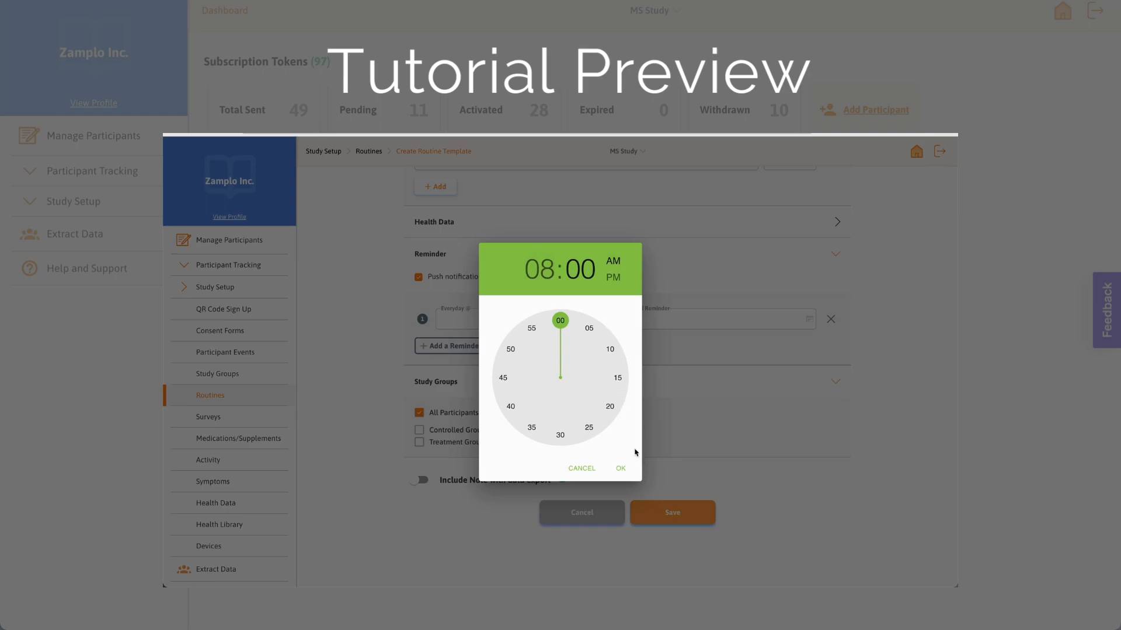
# Step: Confirm the reminder time of 08:00 AM
pyautogui.click(622, 469)
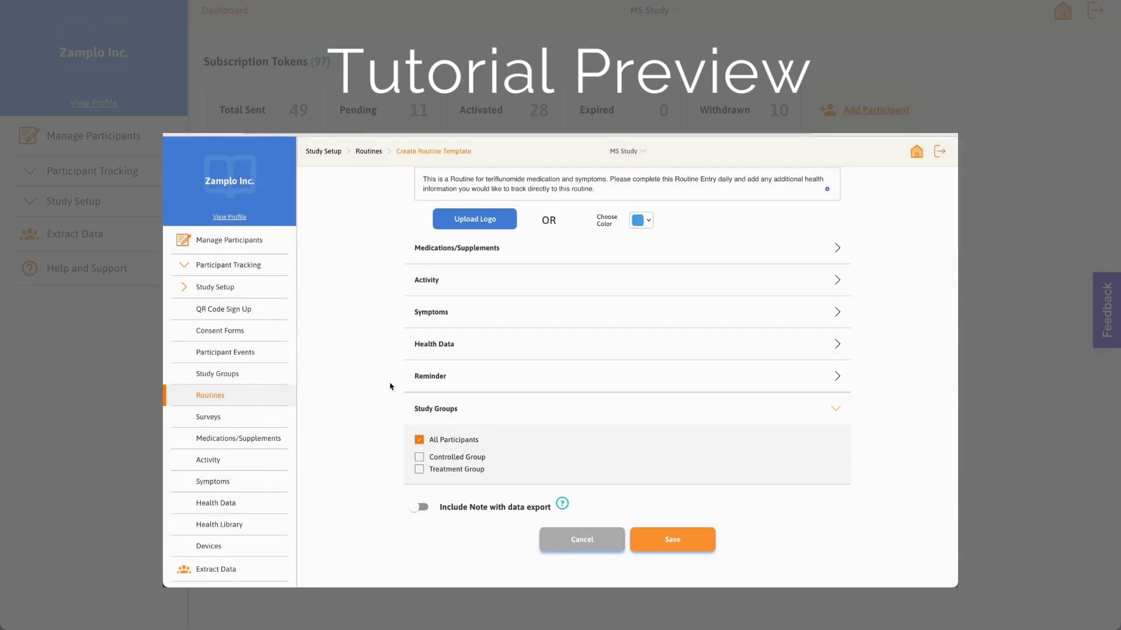
# Step: Add NAT-TERIFLUNOMIDE from a Teriflunomide search to the routine's medications, keeping the unit as Capsule
pyautogui.click(576, 250)
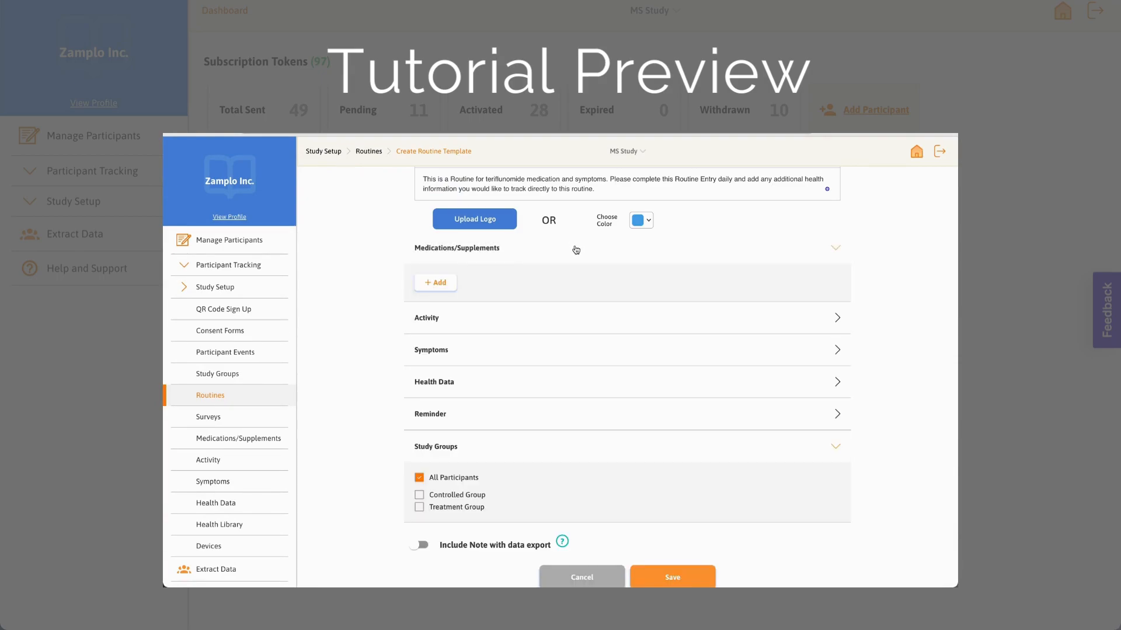
pyautogui.click(451, 289)
pyautogui.write('Teriflunomide')
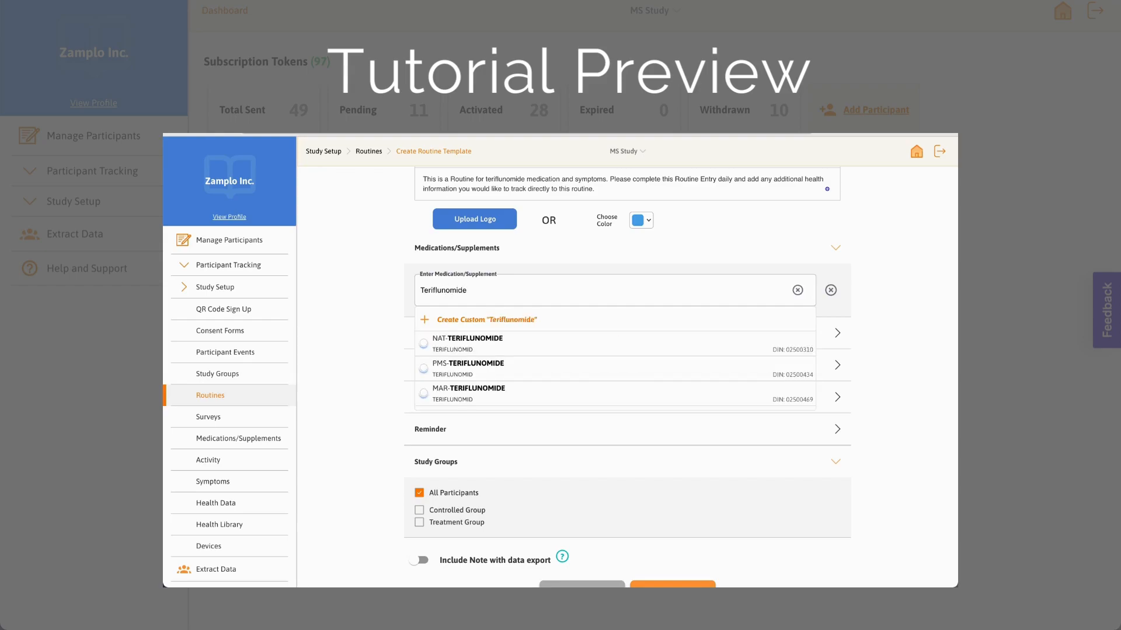
pyautogui.scroll(-5, 517, 350)
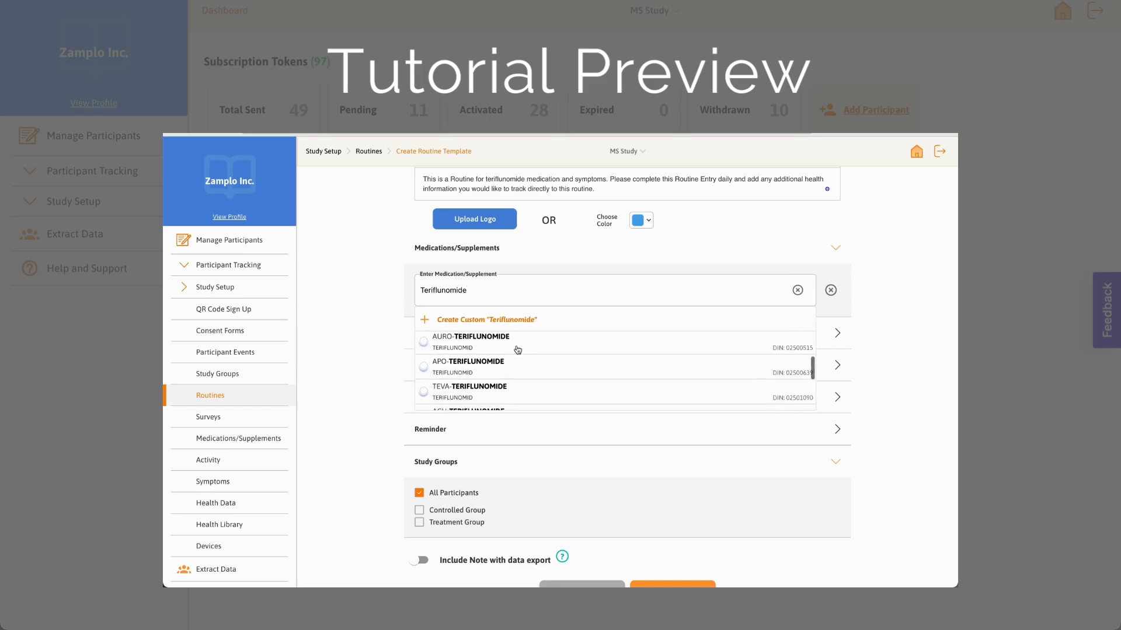
pyautogui.scroll(5, 517, 349)
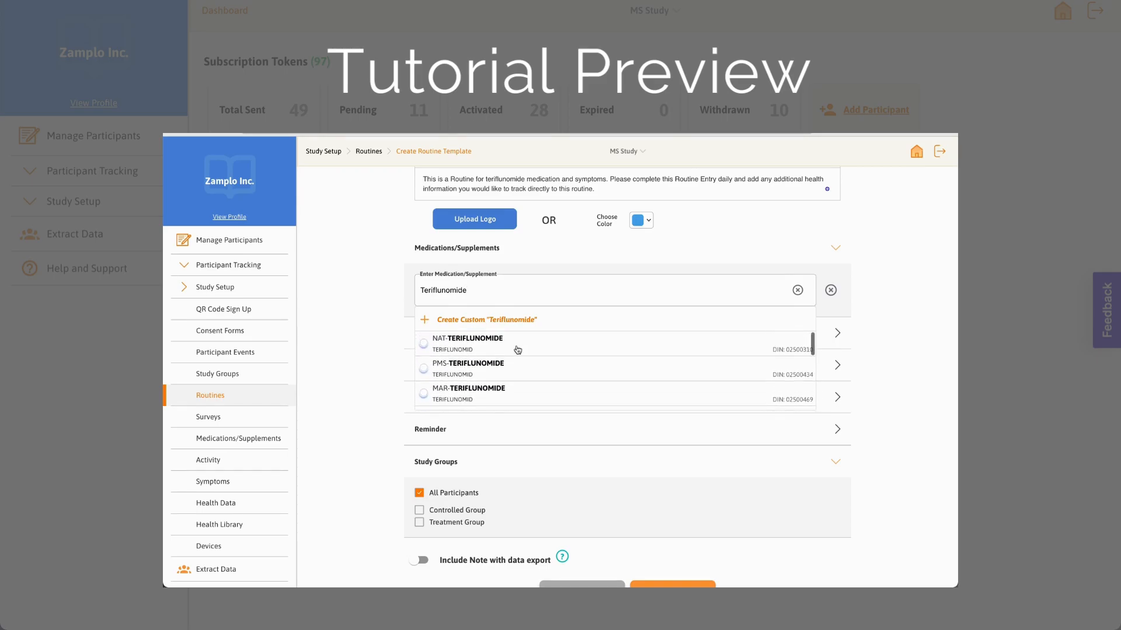
pyautogui.click(501, 346)
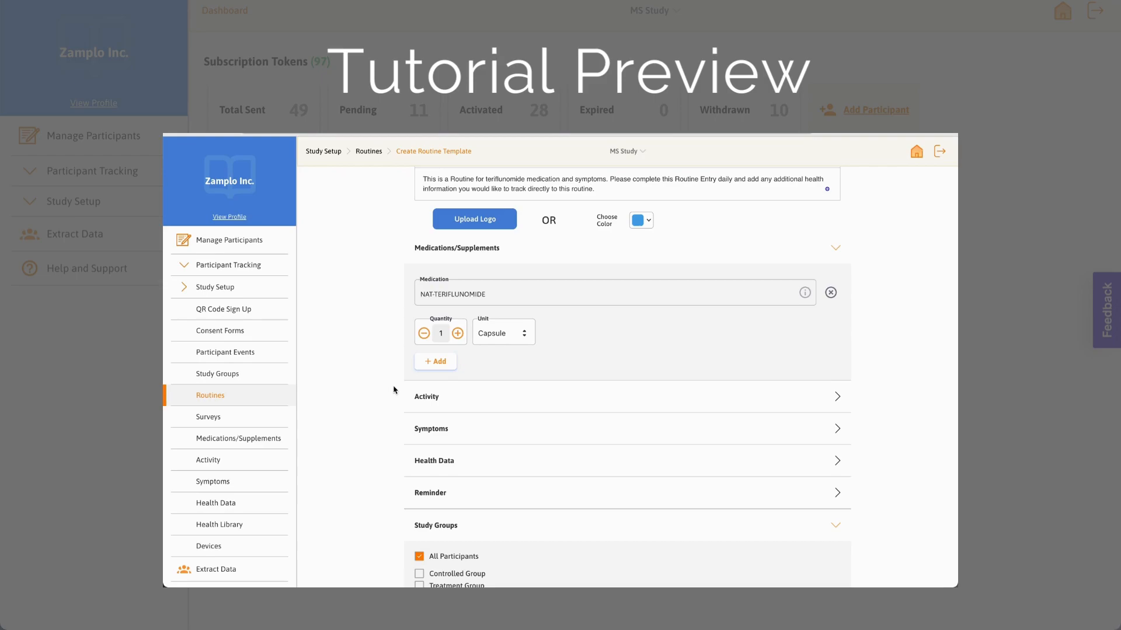
pyautogui.click(492, 335)
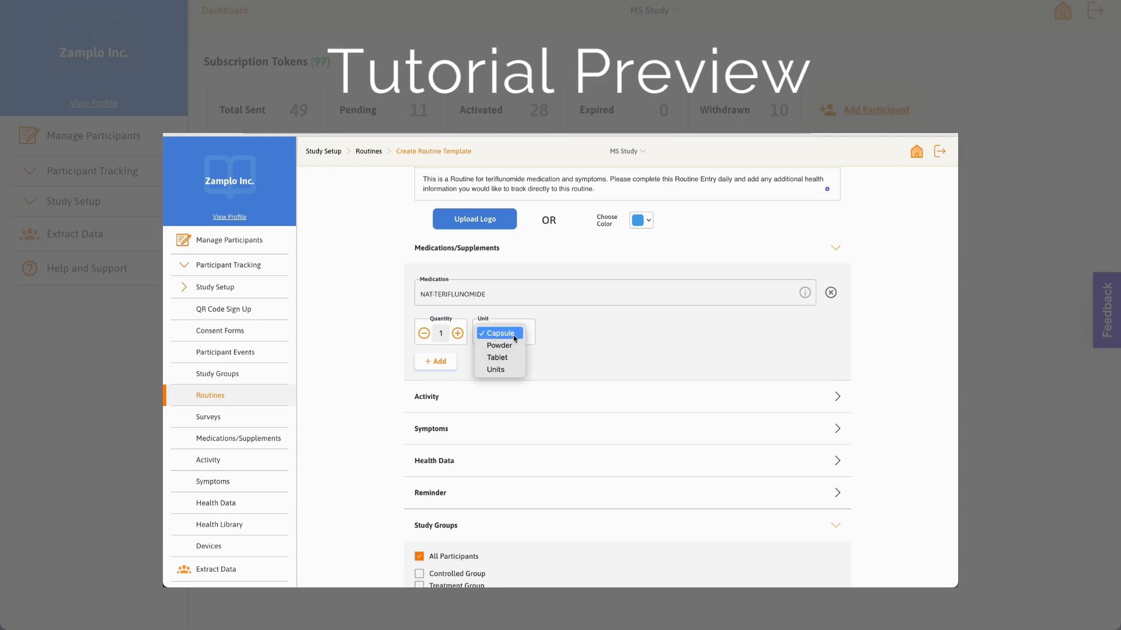
pyautogui.click(514, 337)
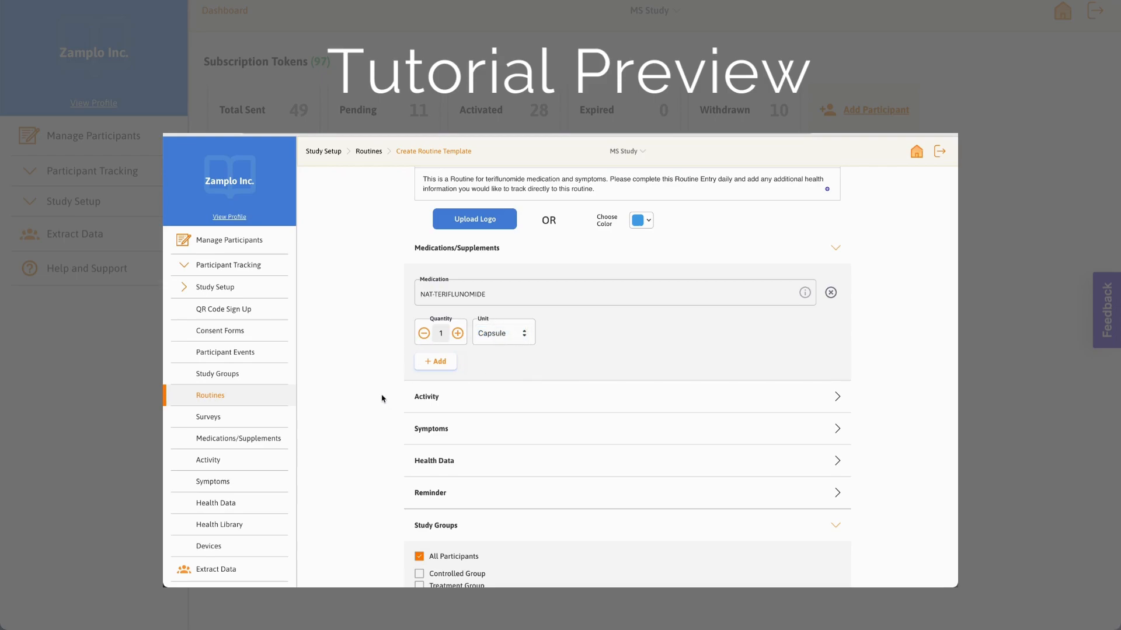
# Step: Add the Fatigue symptom to the routine's symptoms
pyautogui.scroll(-3, 383, 398)
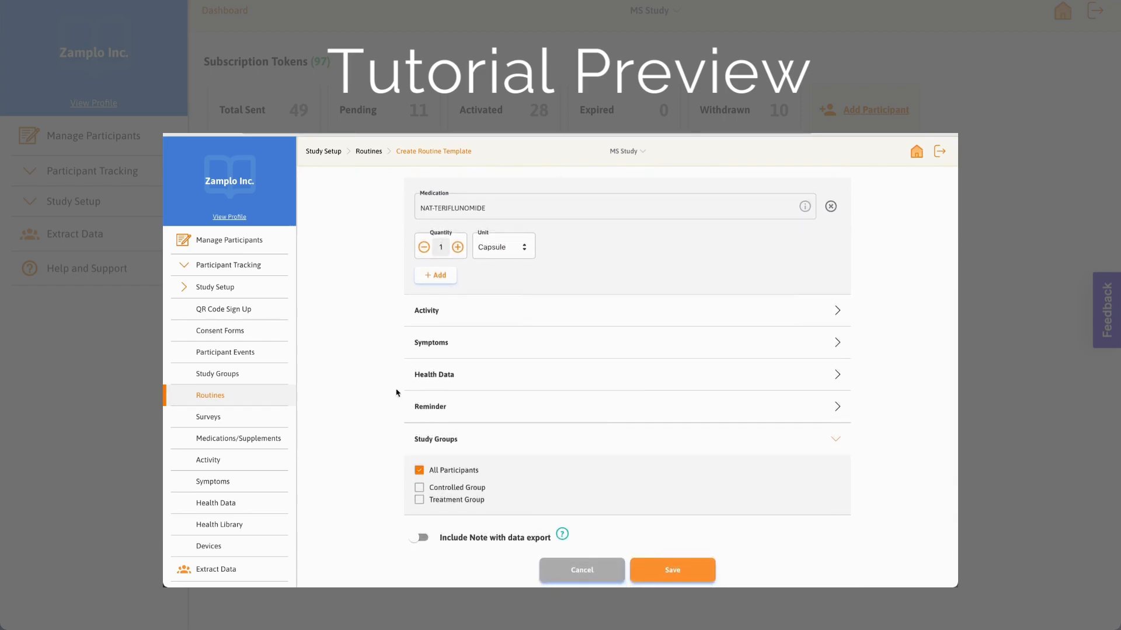
pyautogui.click(485, 353)
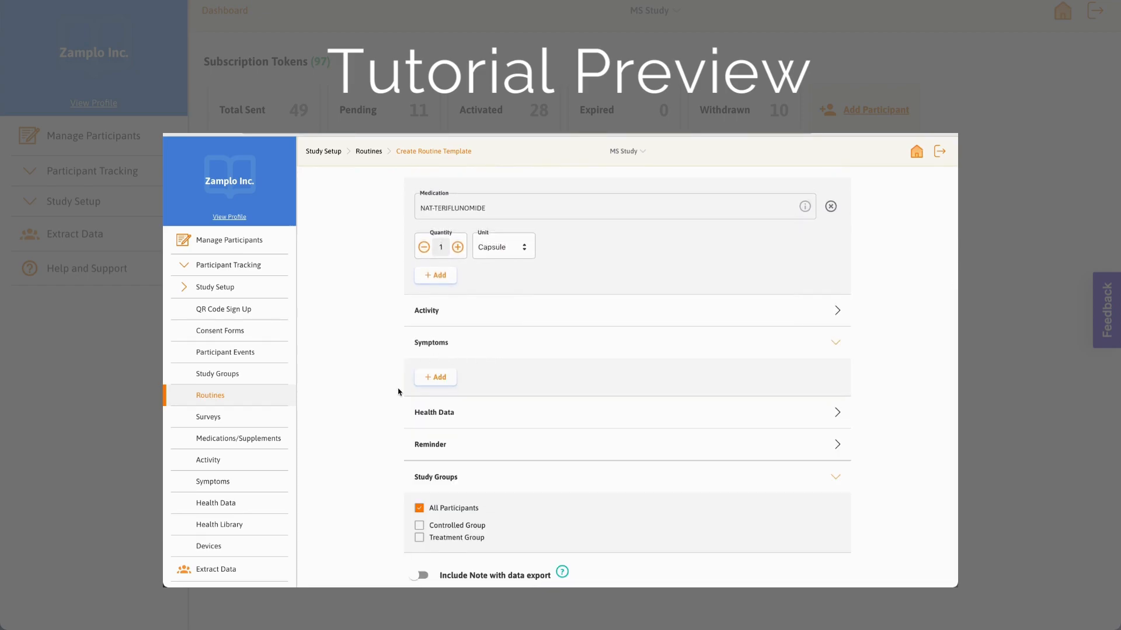
pyautogui.click(439, 378)
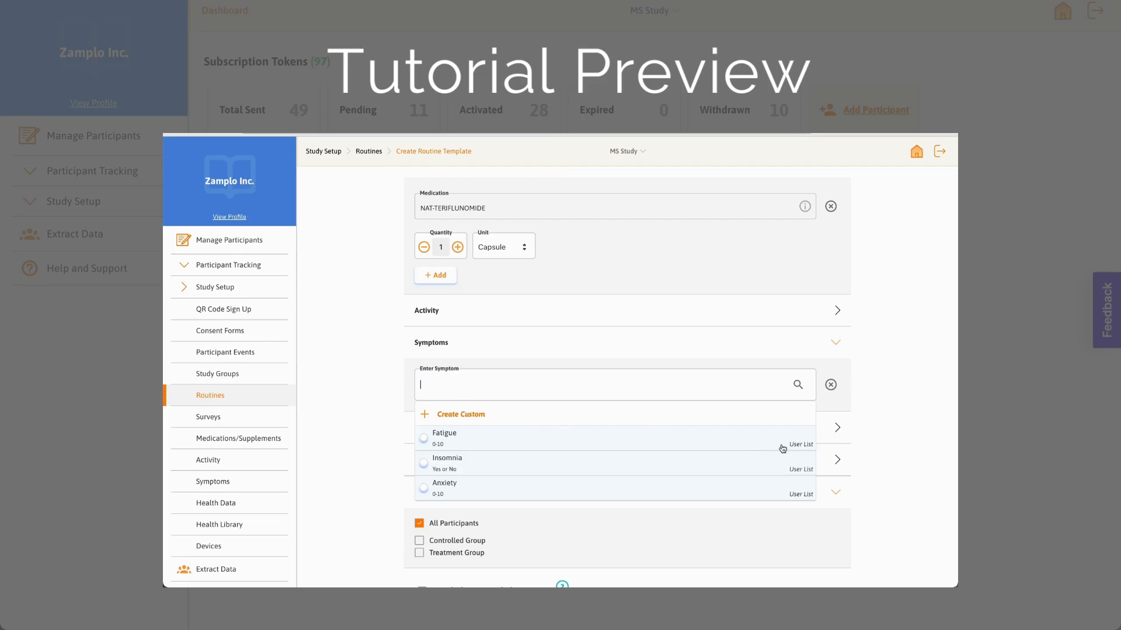
pyautogui.click(718, 438)
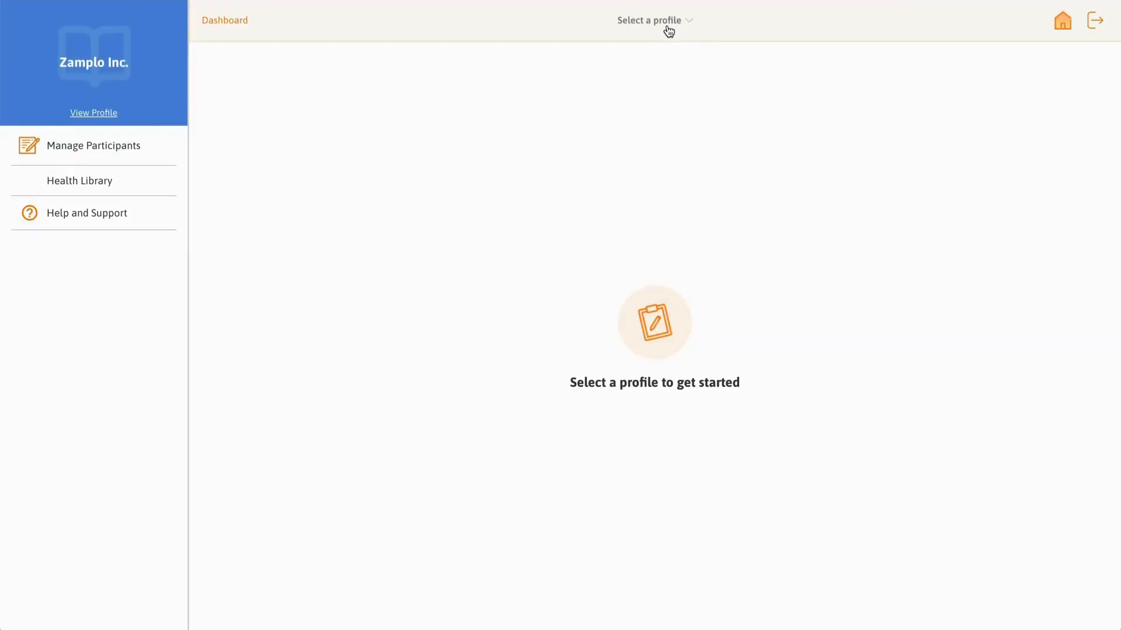
# Step: Switch the active profile to MS Study
pyautogui.click(668, 26)
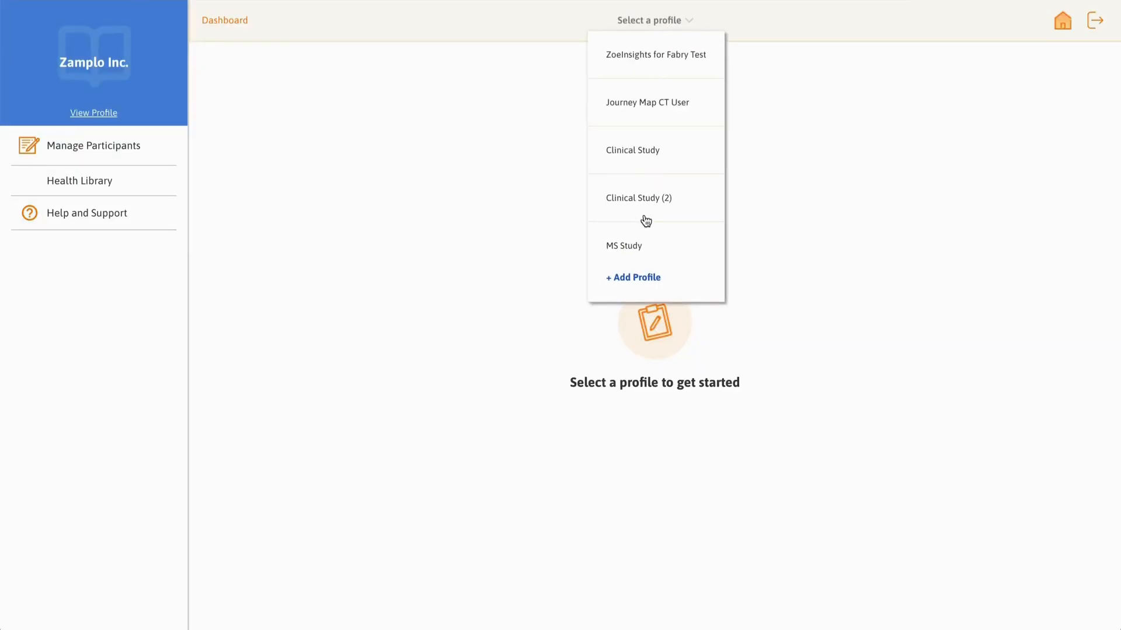
pyautogui.scroll(-2, 642, 234)
pyautogui.click(633, 192)
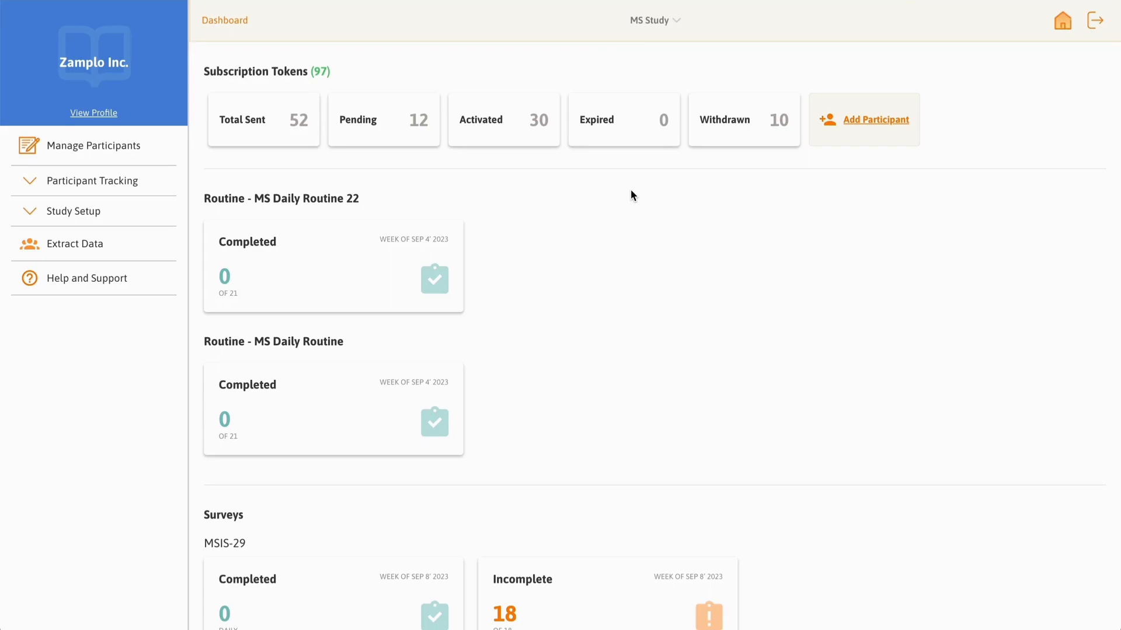
# Step: Start a new routine under Study Setup's Routines and name it MS Daily Routine
pyautogui.click(103, 223)
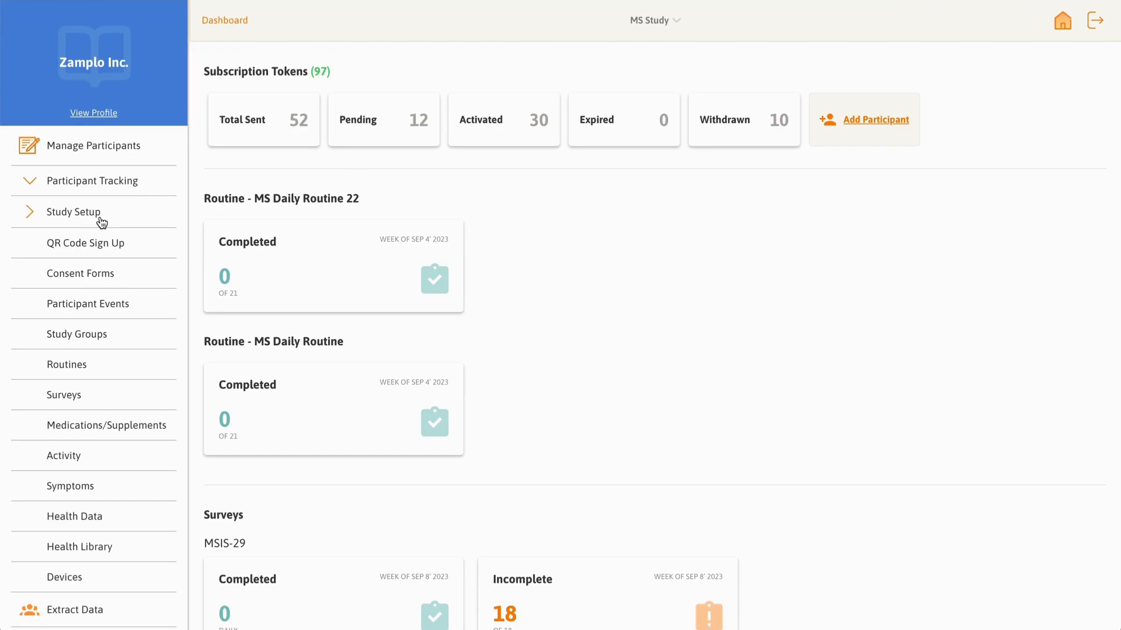
pyautogui.click(93, 369)
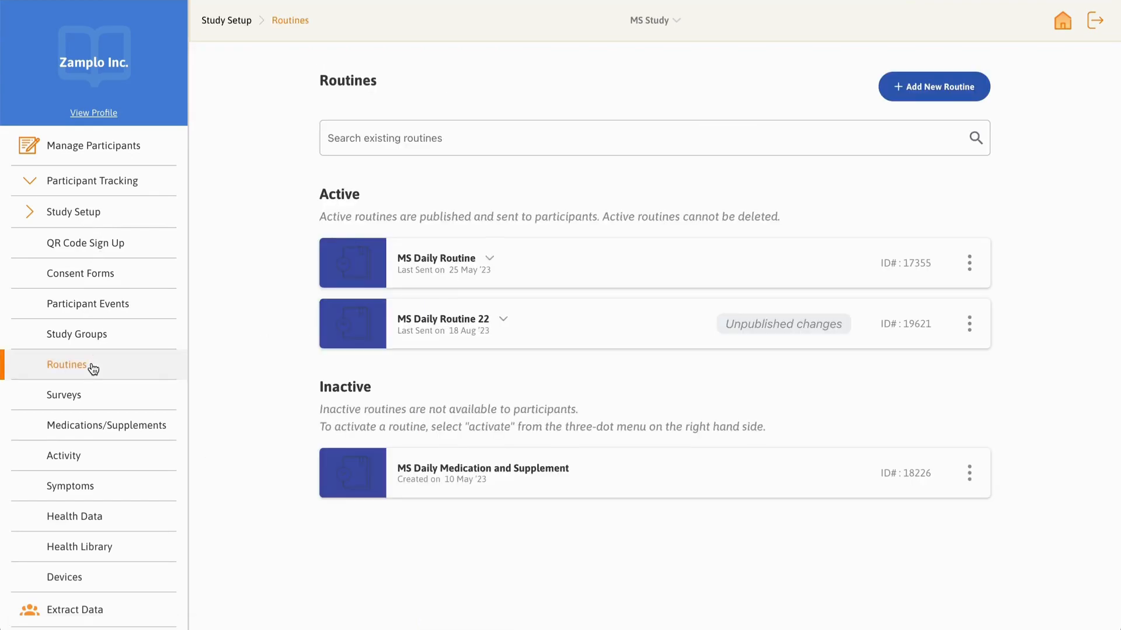
pyautogui.click(911, 89)
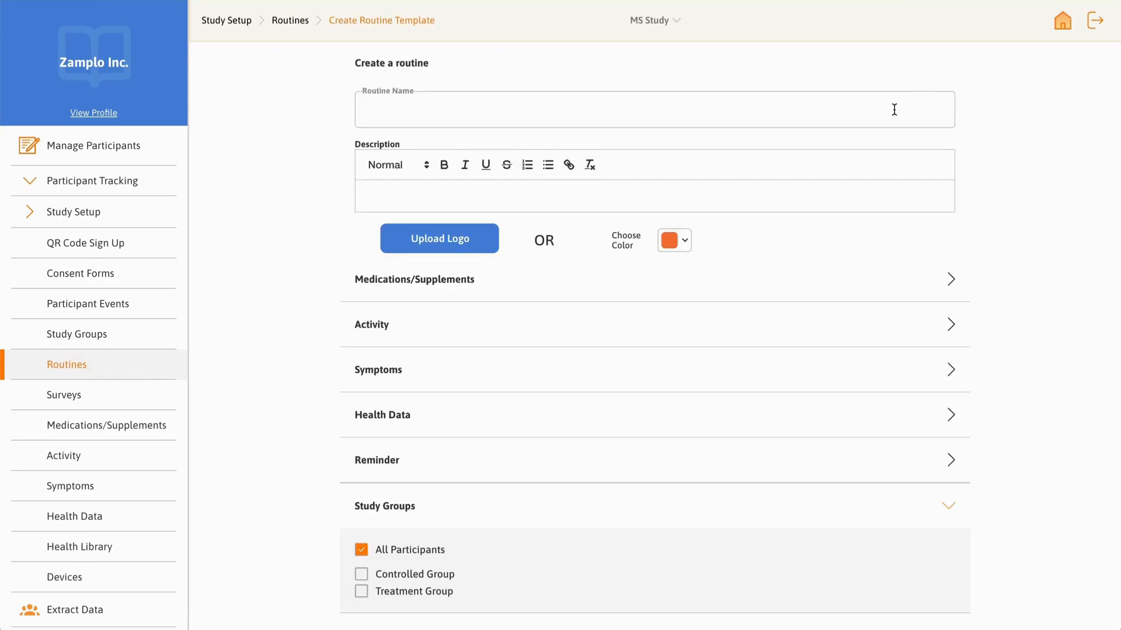
pyautogui.click(894, 110)
pyautogui.write('MS Daily Routine')
# Step: Paste the teriflunomide routine description into the routine's description
pyautogui.click(705, 197)
pyautogui.write('This is a Routine for teriflunomide medication and symptoms. Please complete this Routine Entry daily and add any additional health information you would like to track directly to this routine.')
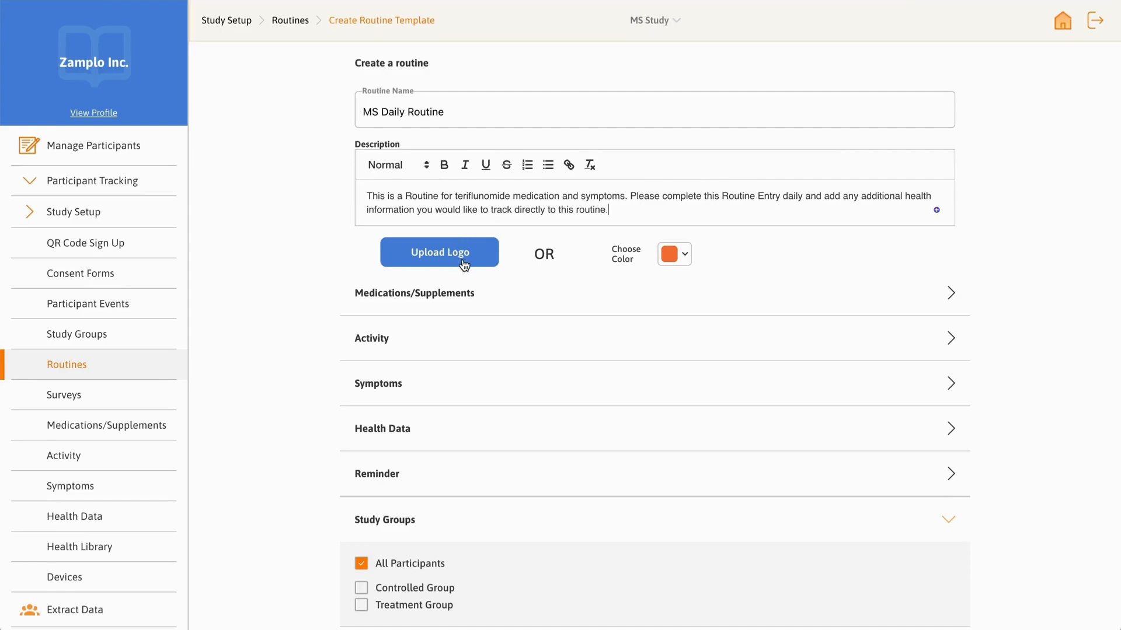
# Step: Set the routine's color to the blue swatch and save the color choice
pyautogui.click(669, 257)
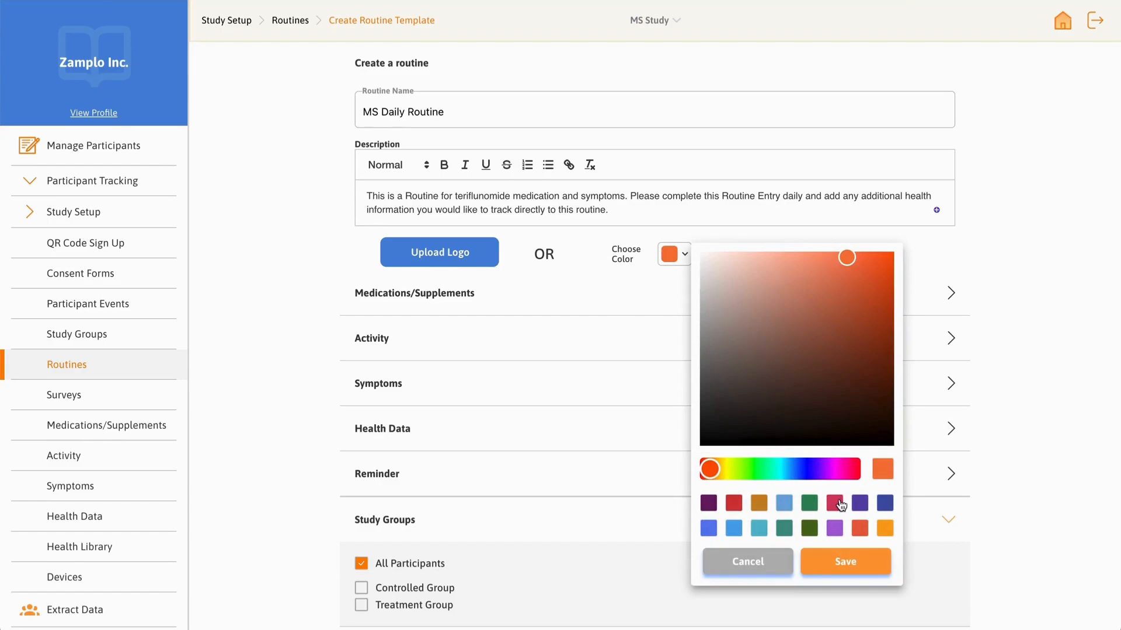
pyautogui.click(737, 532)
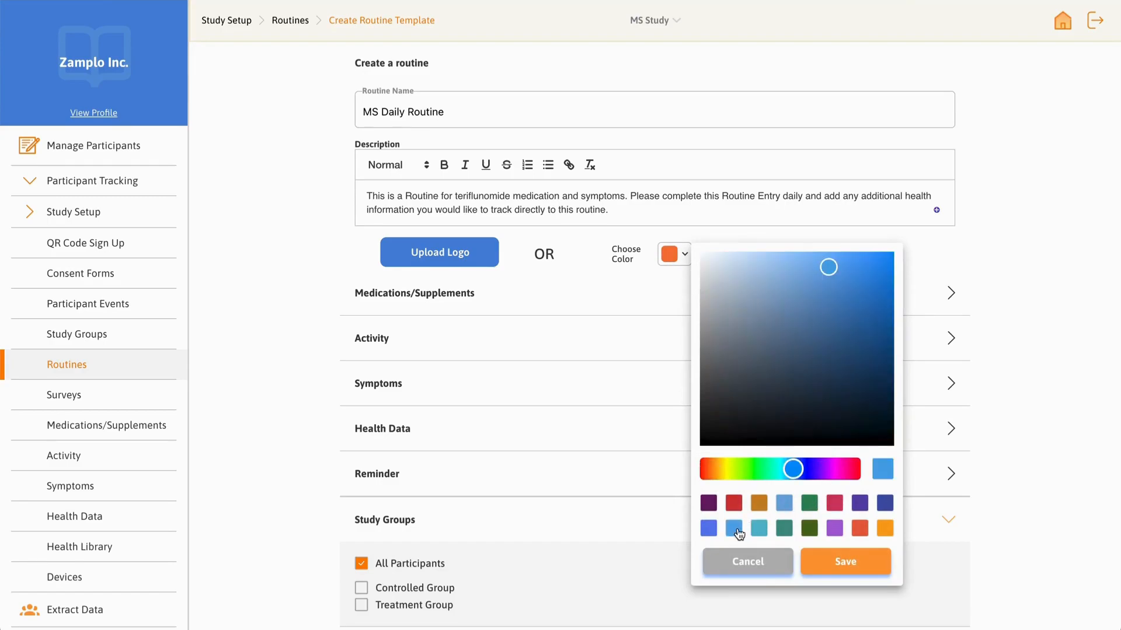
pyautogui.click(835, 566)
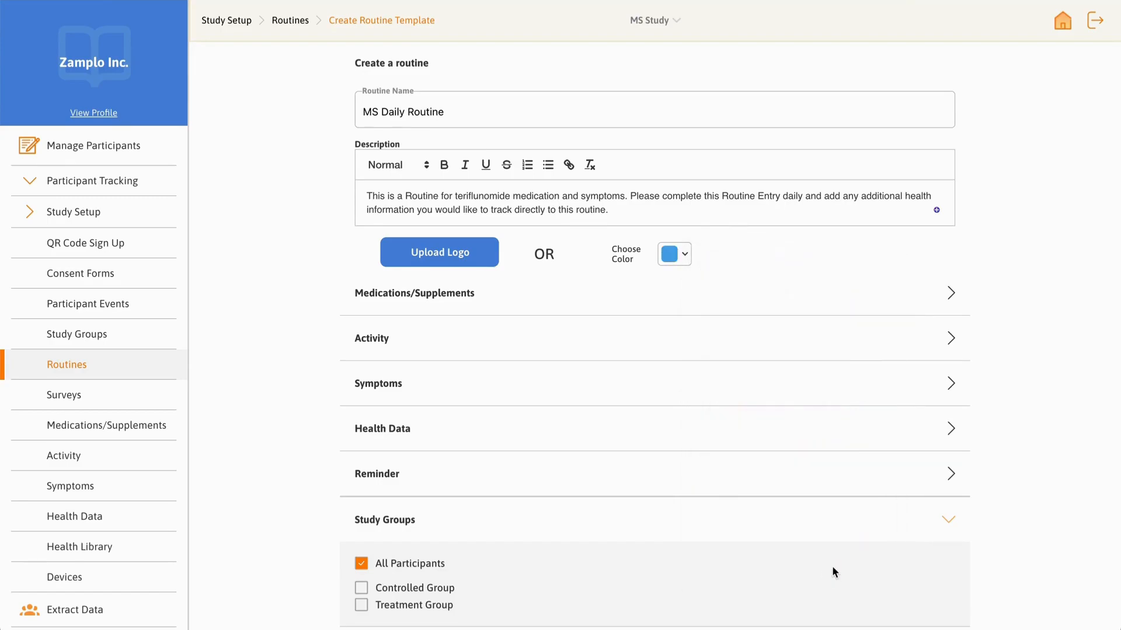
pyautogui.scroll(-3, 893, 298)
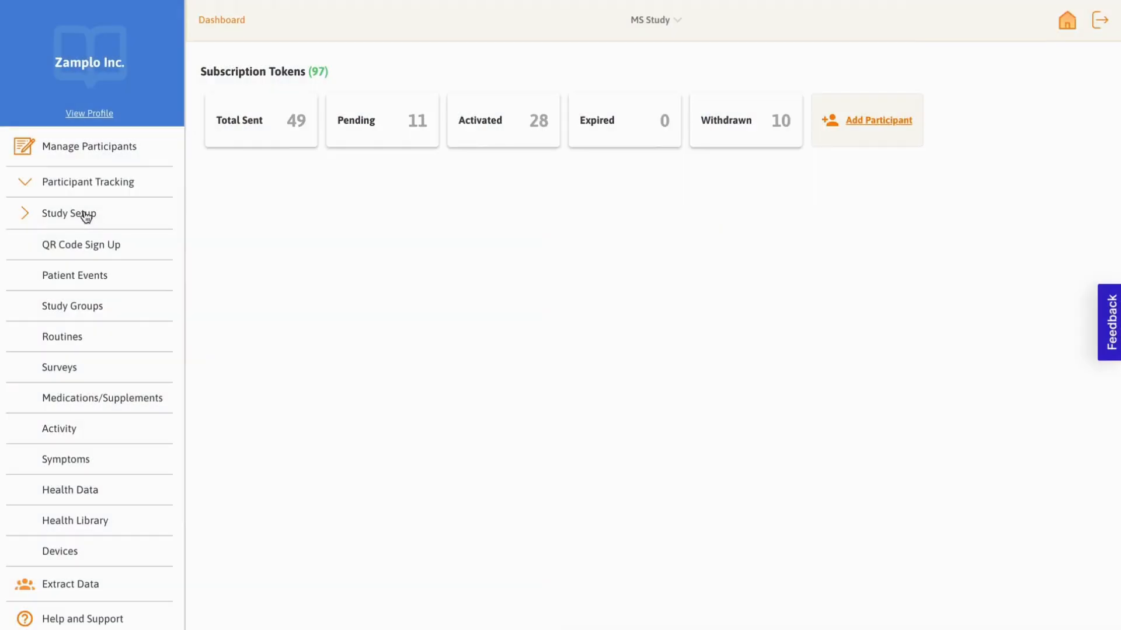
# Step: Start a new medication/supplement and pick AUBAGIO from a search for aubagio
pyautogui.click(132, 408)
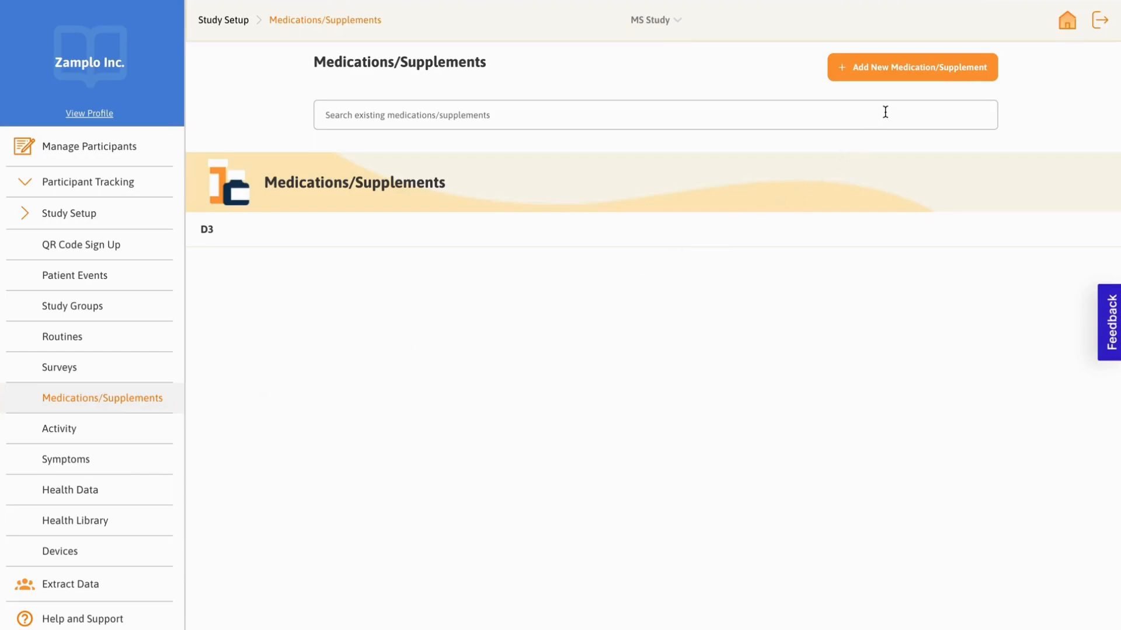
pyautogui.click(904, 76)
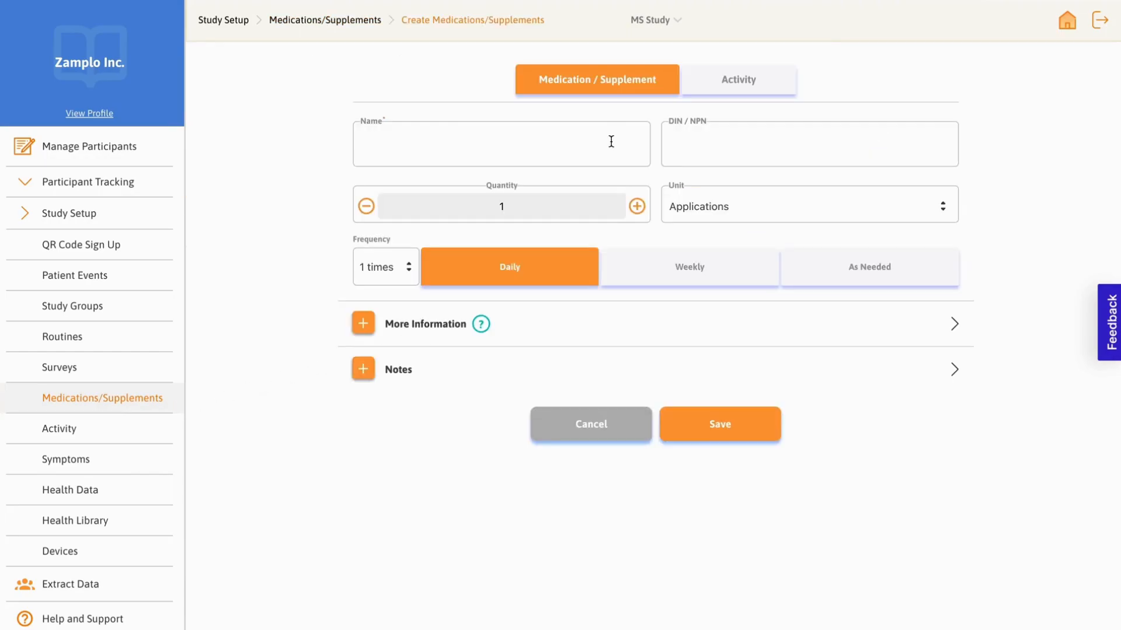
pyautogui.write('aubagio')
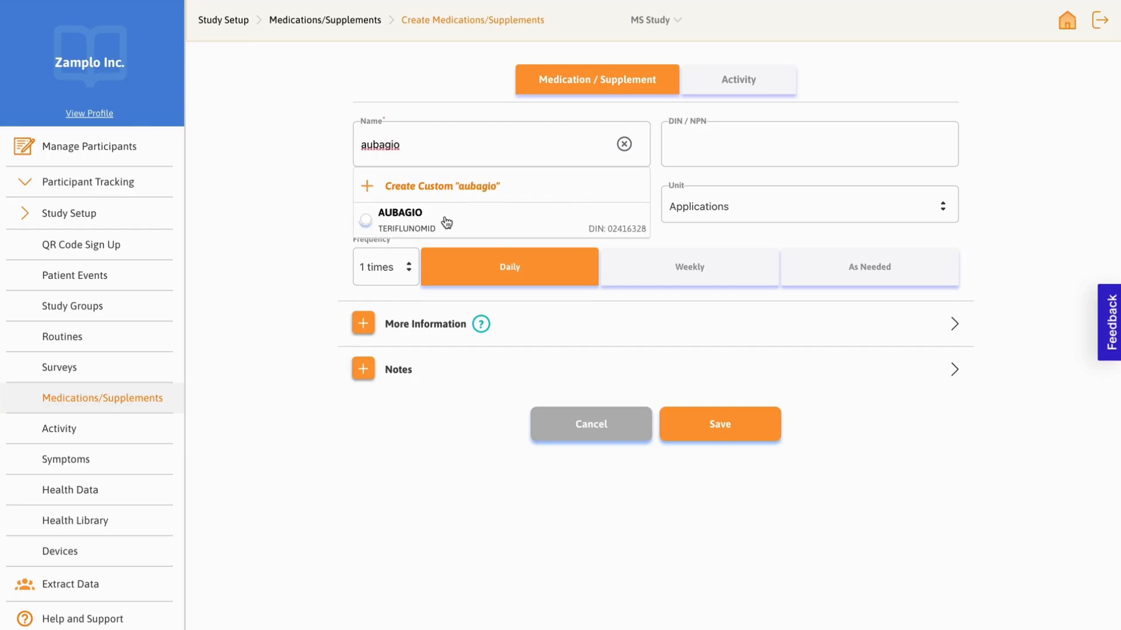
pyautogui.click(380, 226)
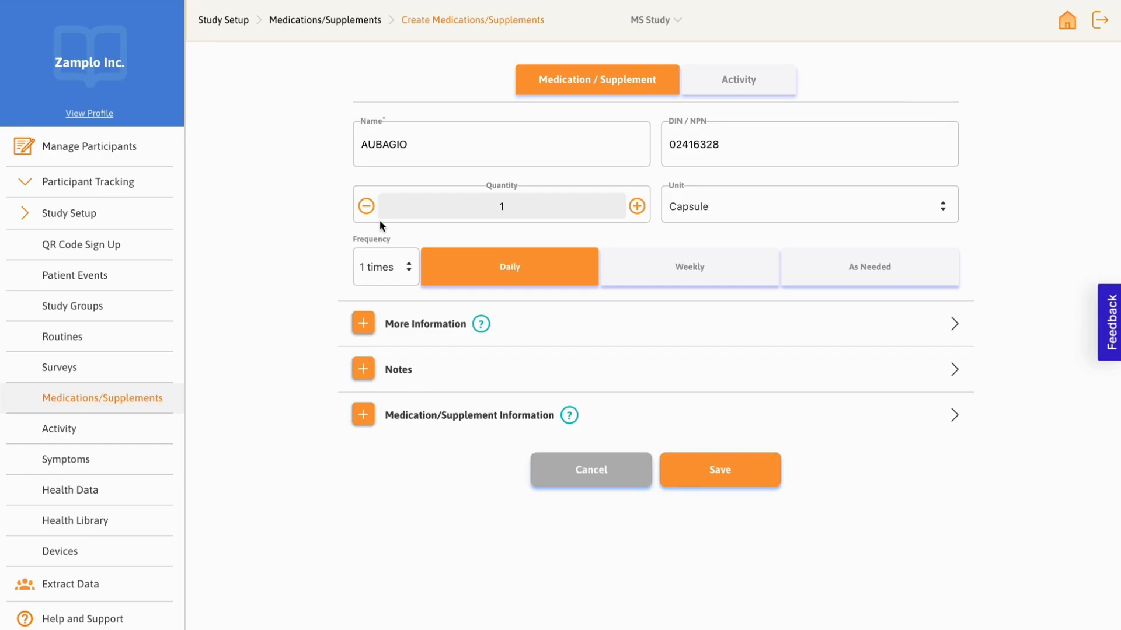
pyautogui.click(636, 206)
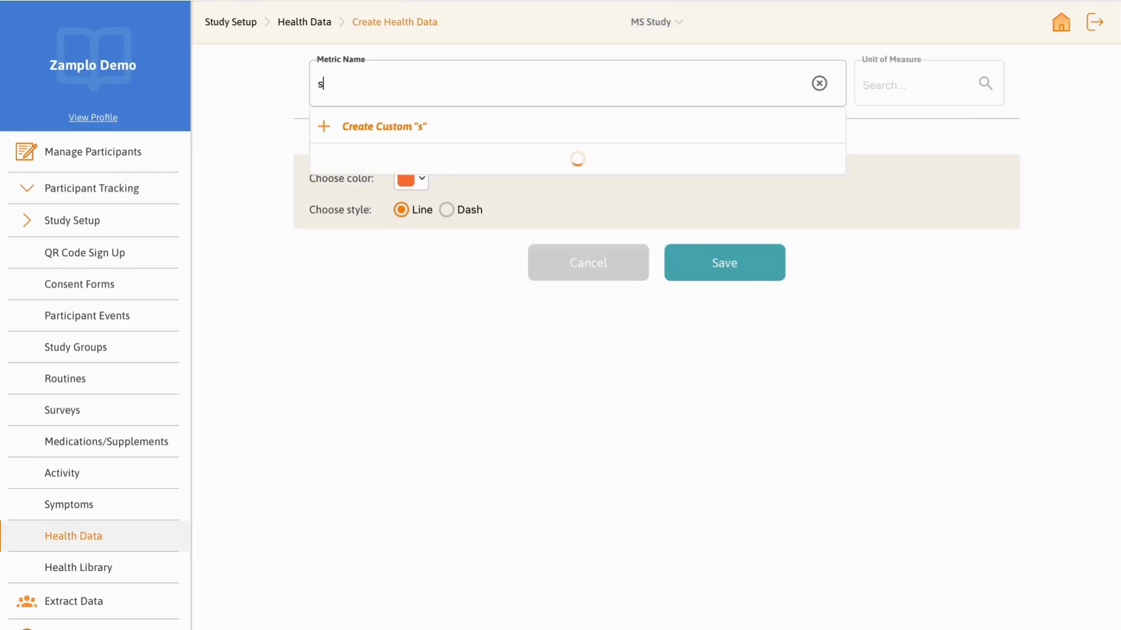
# Step: Choose Sleep time as the health data metric from a sleep search and open the unit-of-measure search
pyautogui.write('leep')
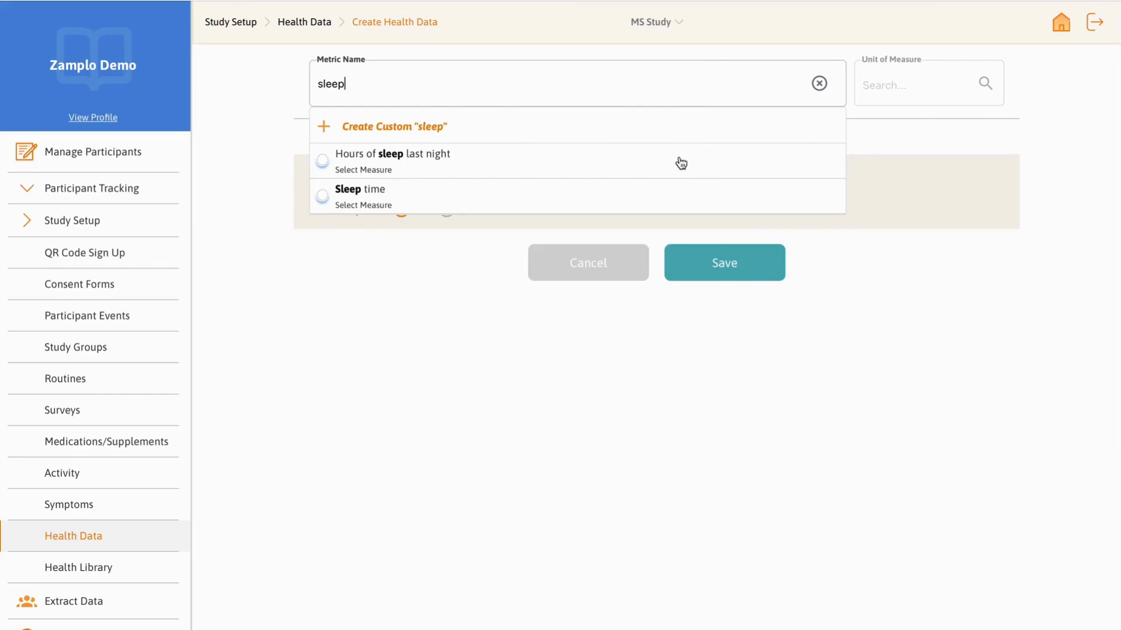
pyautogui.click(673, 196)
pyautogui.click(902, 89)
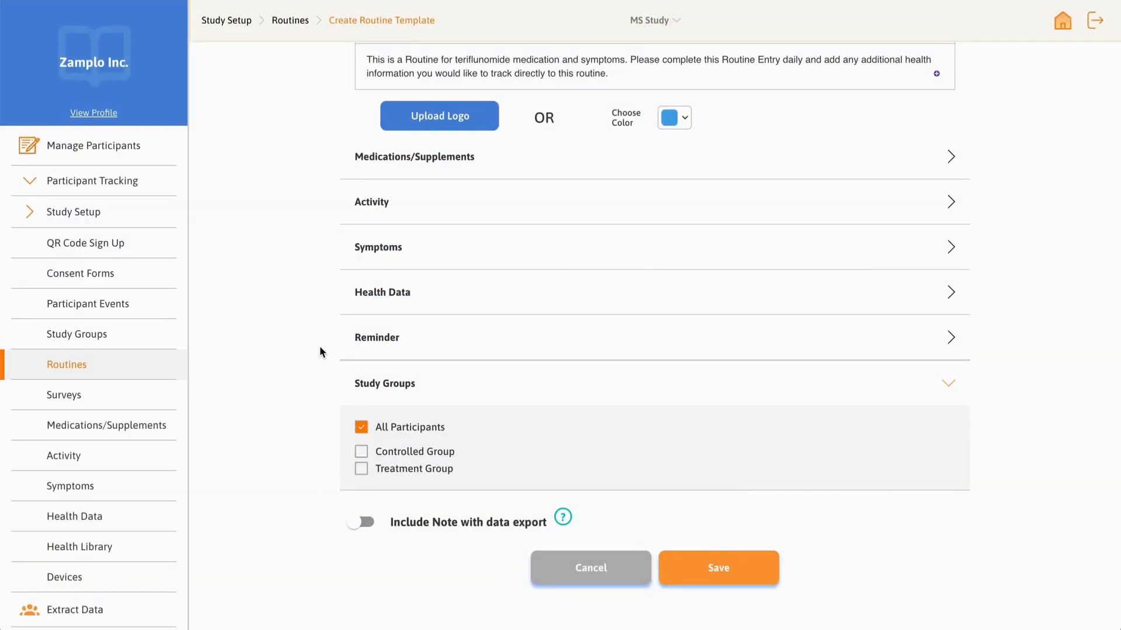
# Step: Add NAT-TERIFLUNOMIDE from a Teriflunomide search to the new routine's medications
pyautogui.click(581, 154)
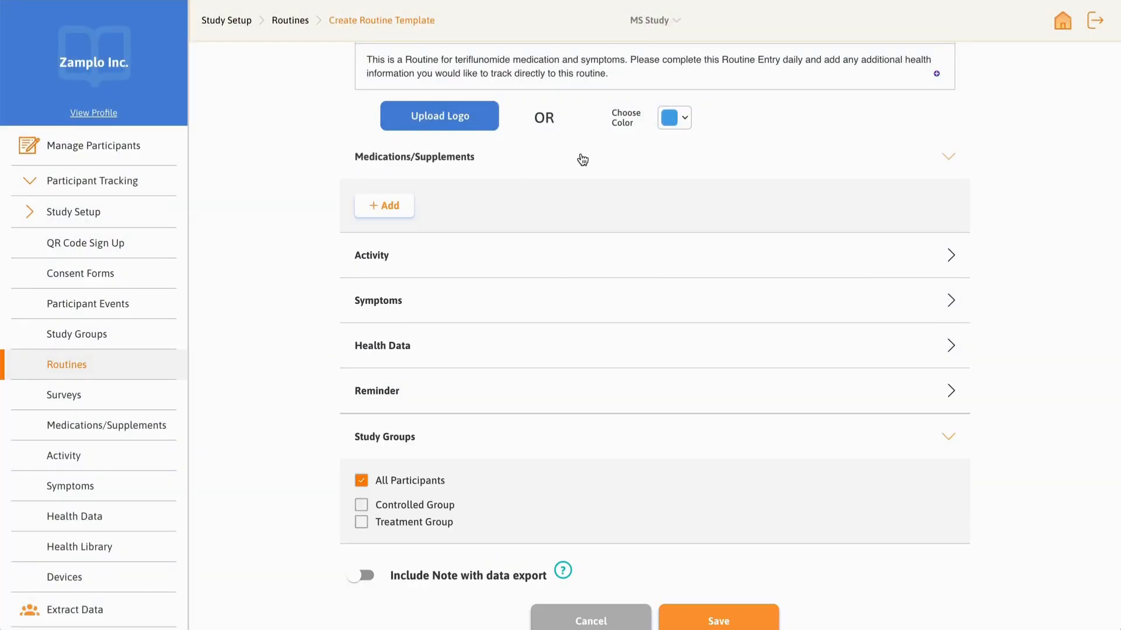
pyautogui.click(390, 206)
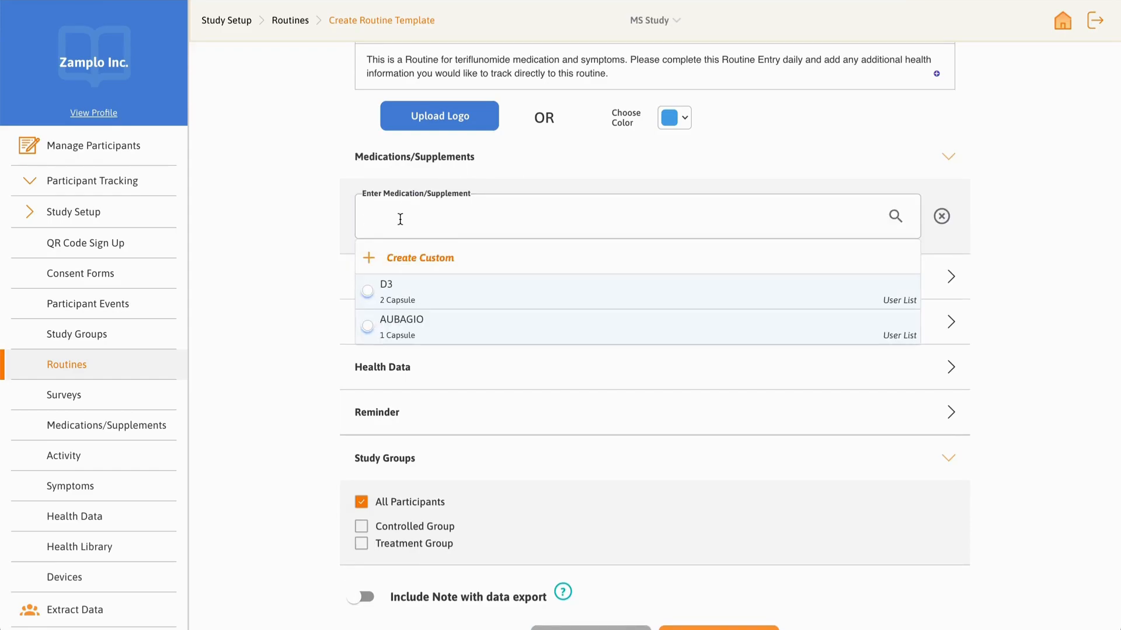
pyautogui.write('Terif')
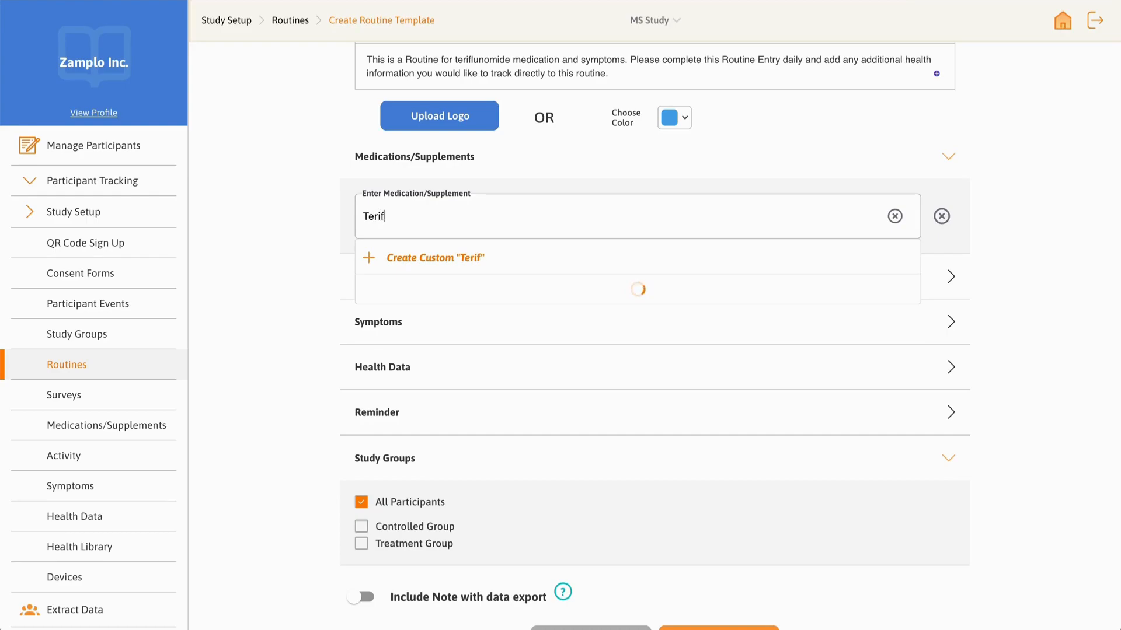
pyautogui.write('lunomide')
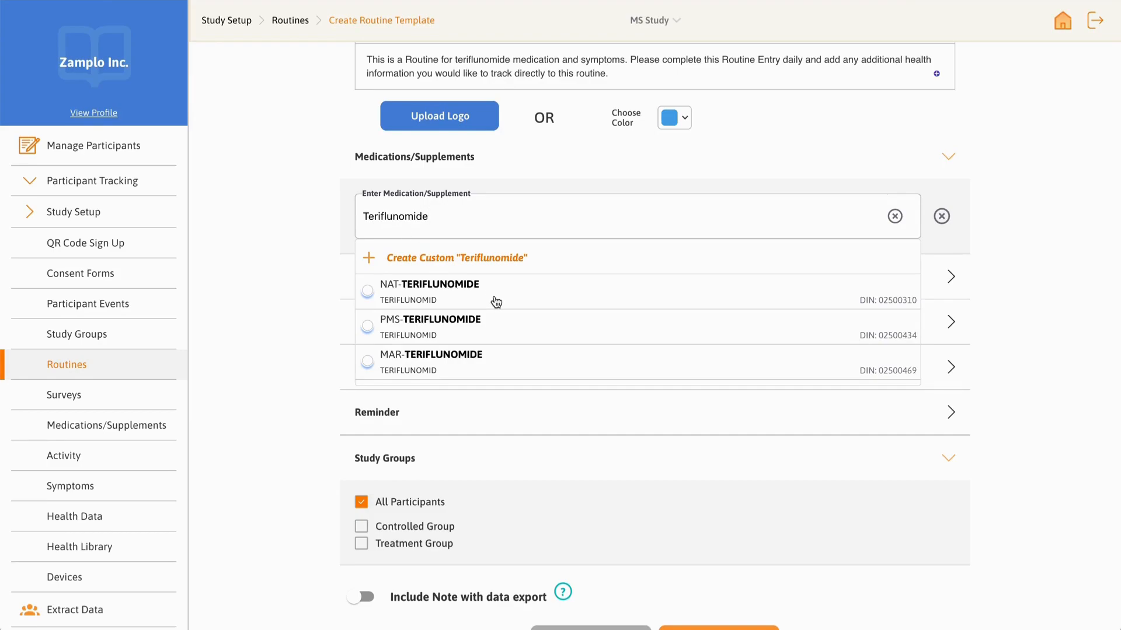
pyautogui.scroll(-3, 496, 301)
pyautogui.scroll(-3, 500, 301)
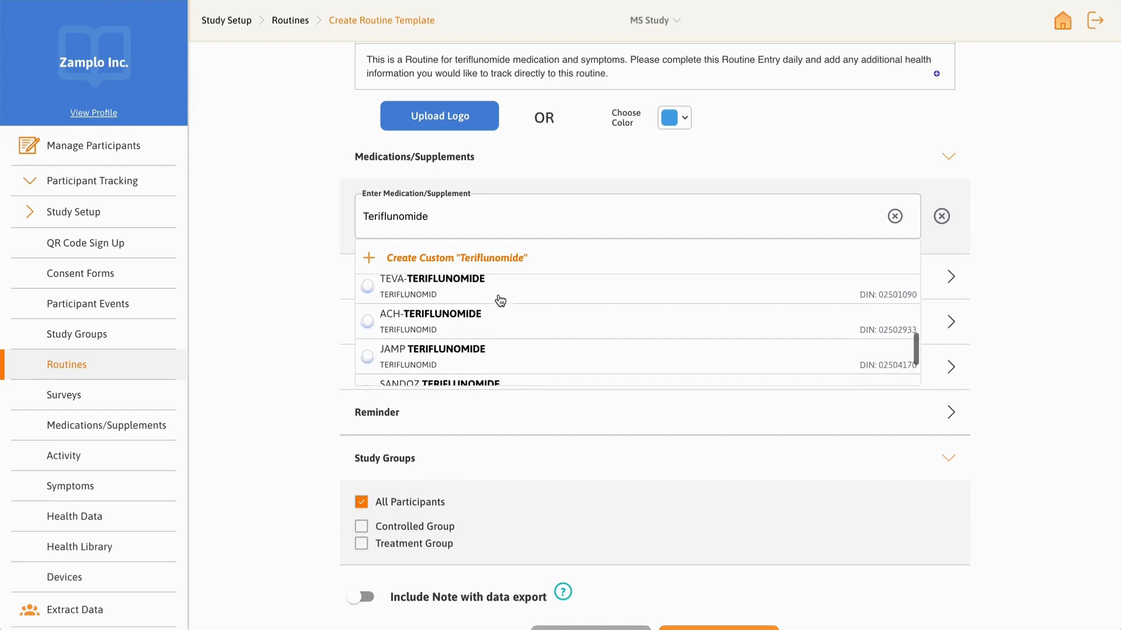
pyautogui.scroll(8, 500, 300)
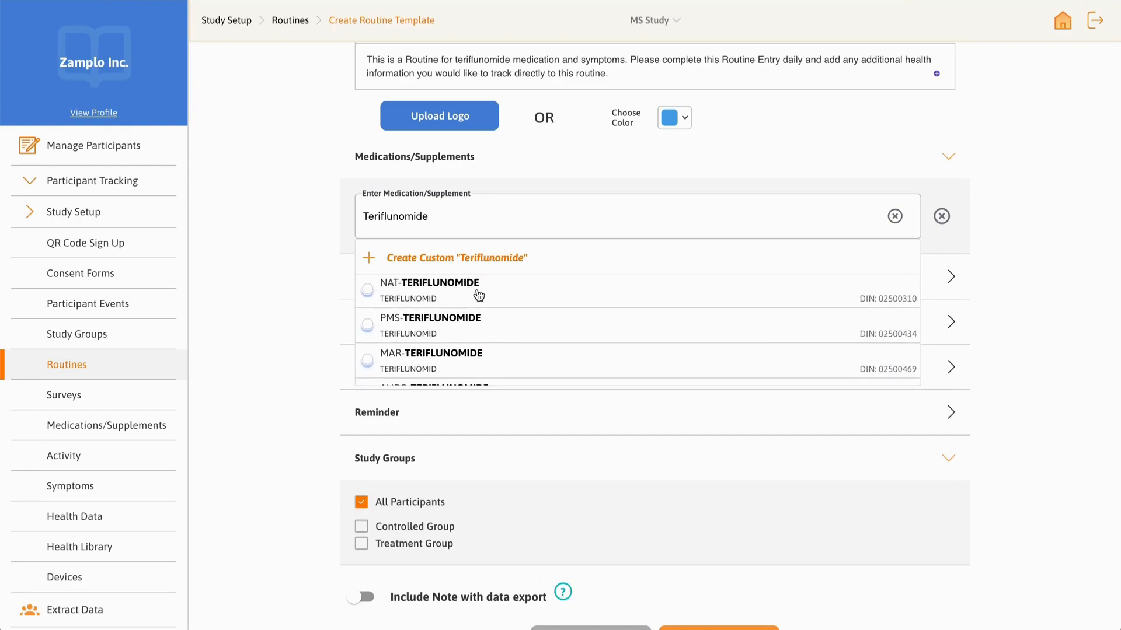
pyautogui.click(479, 297)
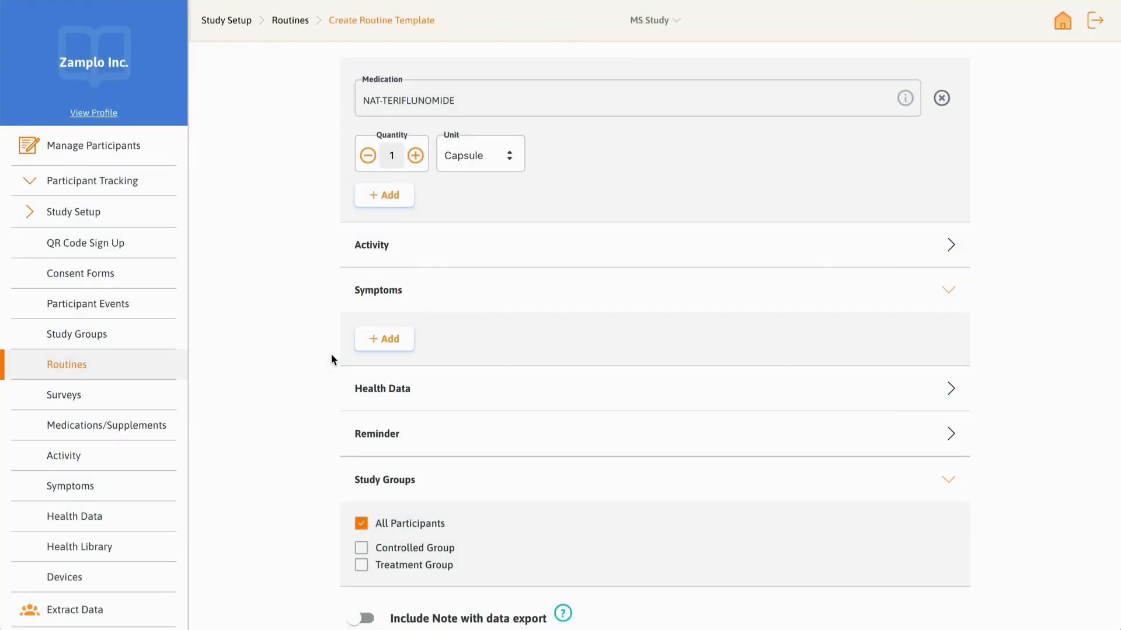
# Step: Add Fatigue, Insomnia and Anxiety as symptoms tracked by the routine
pyautogui.click(392, 344)
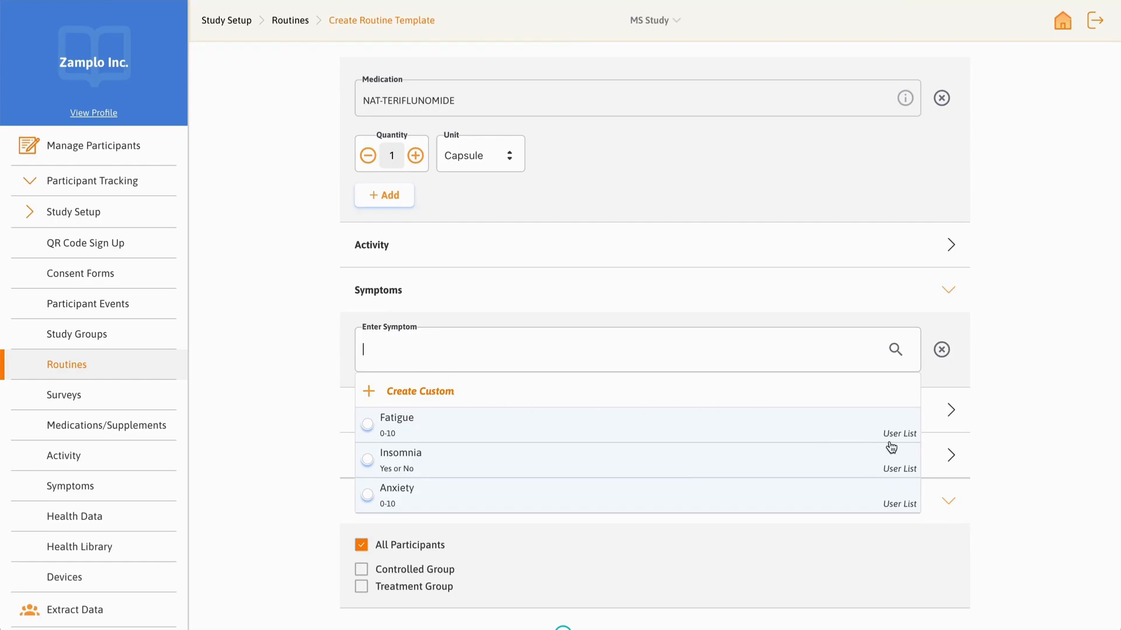
pyautogui.click(782, 424)
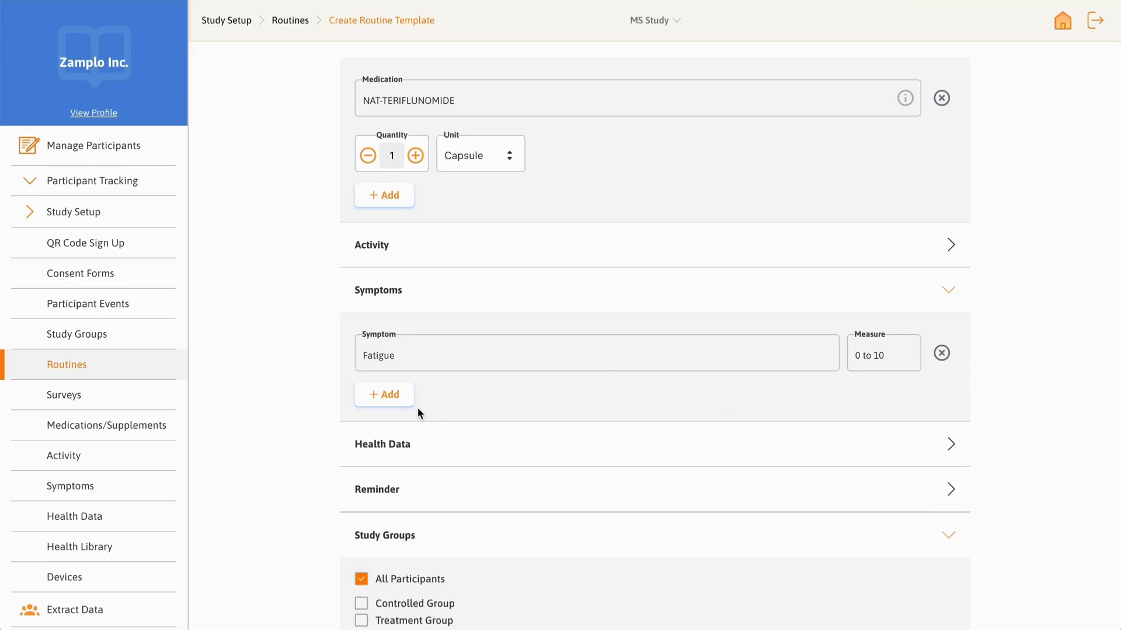
pyautogui.click(391, 395)
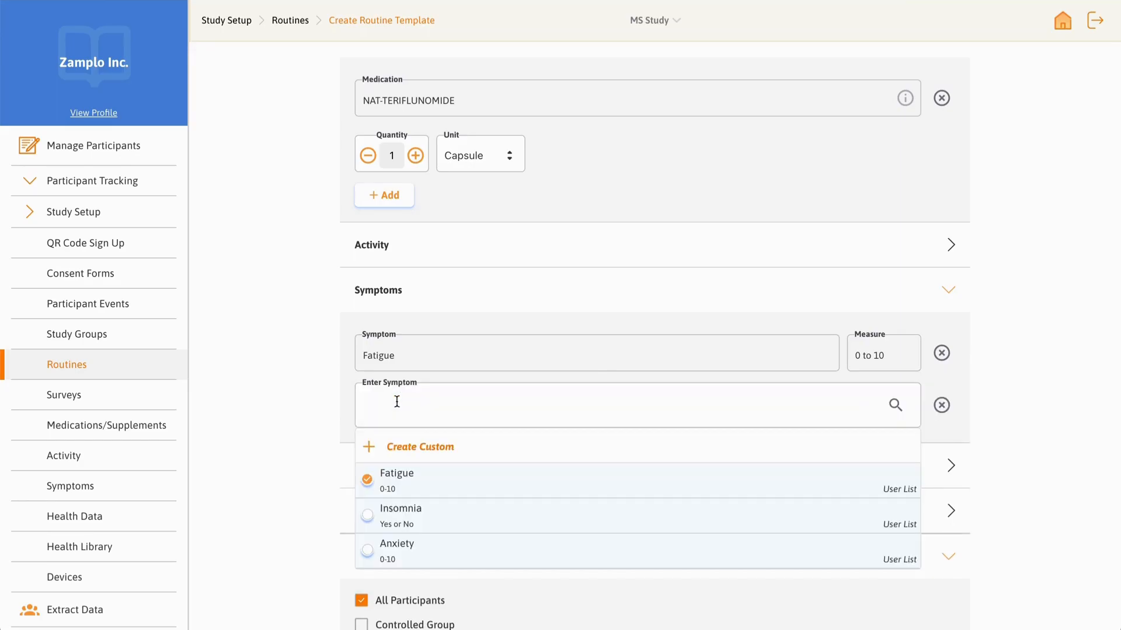
pyautogui.click(421, 524)
pyautogui.click(392, 455)
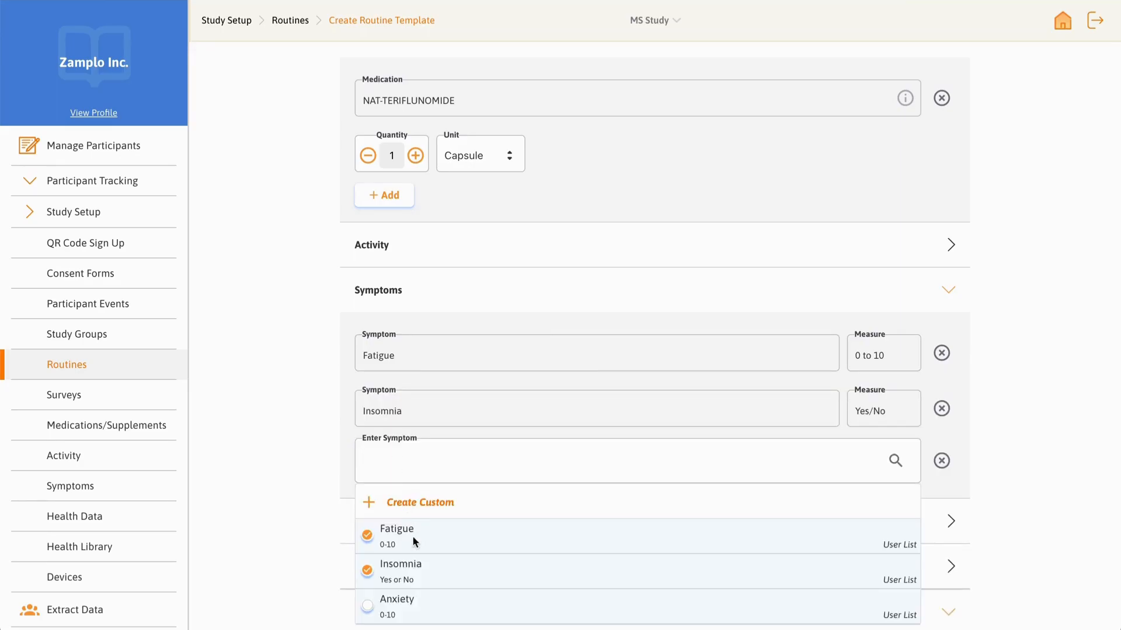
pyautogui.click(423, 607)
pyautogui.scroll(-3, 422, 601)
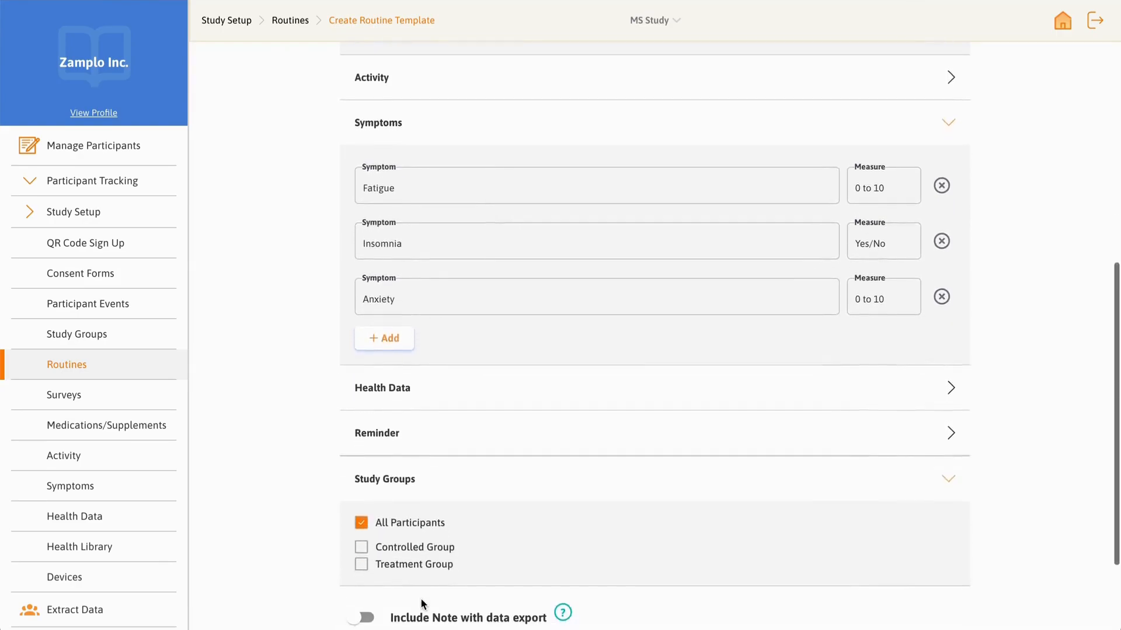
pyautogui.scroll(-2, 293, 494)
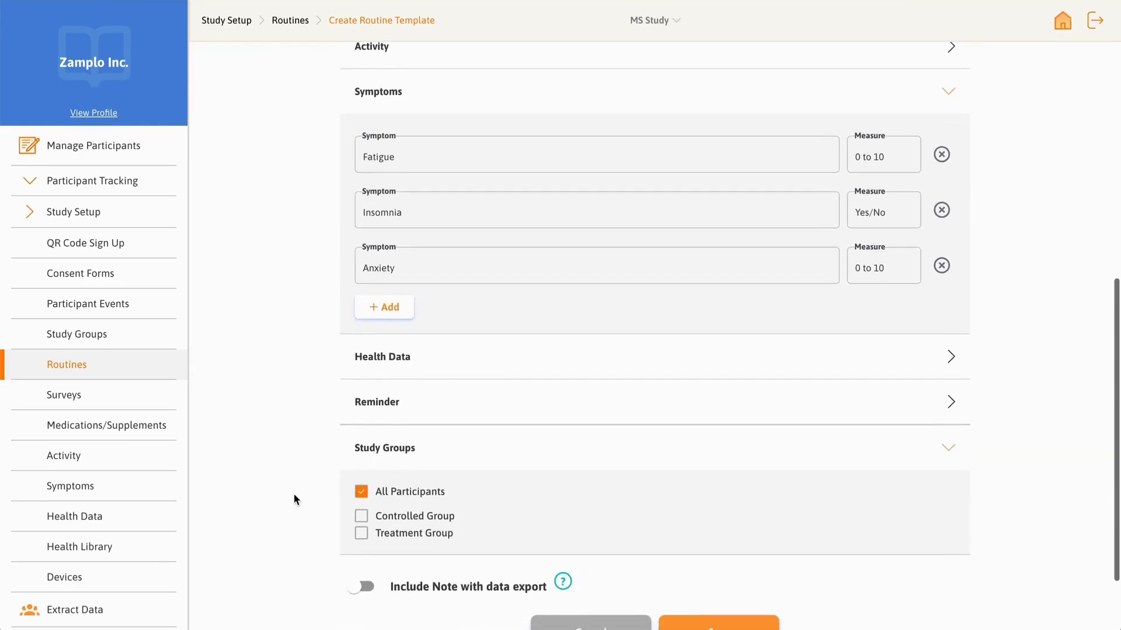
# Step: Open the routine's Reminder section and choose a daily push notification schedule
pyautogui.click(417, 310)
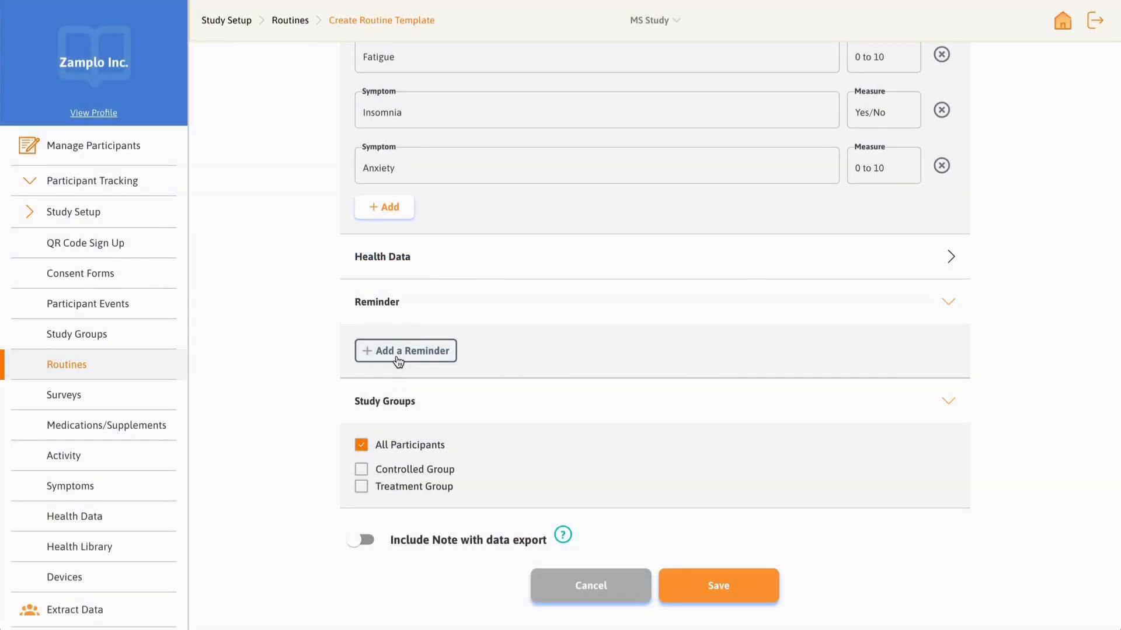
pyautogui.click(398, 357)
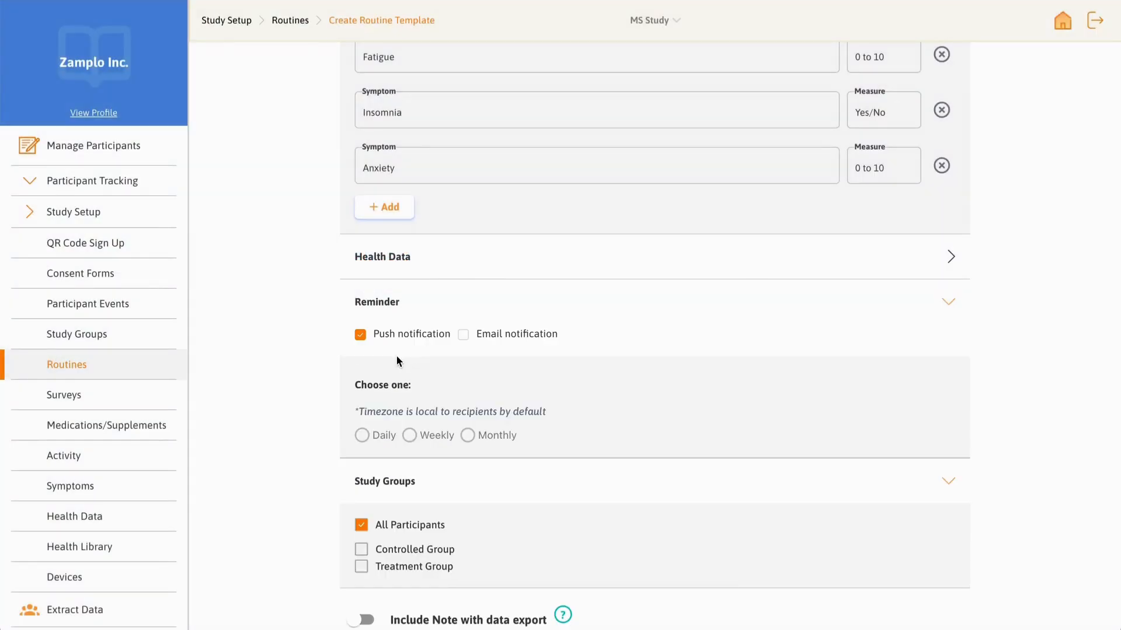
pyautogui.scroll(-3, 290, 411)
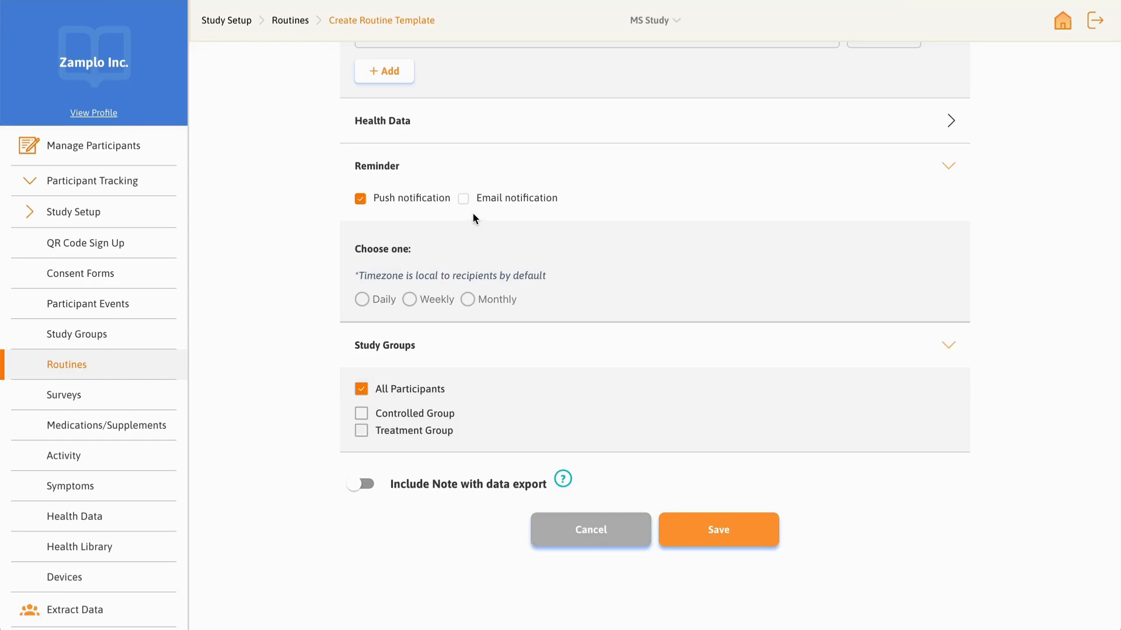
pyautogui.click(362, 300)
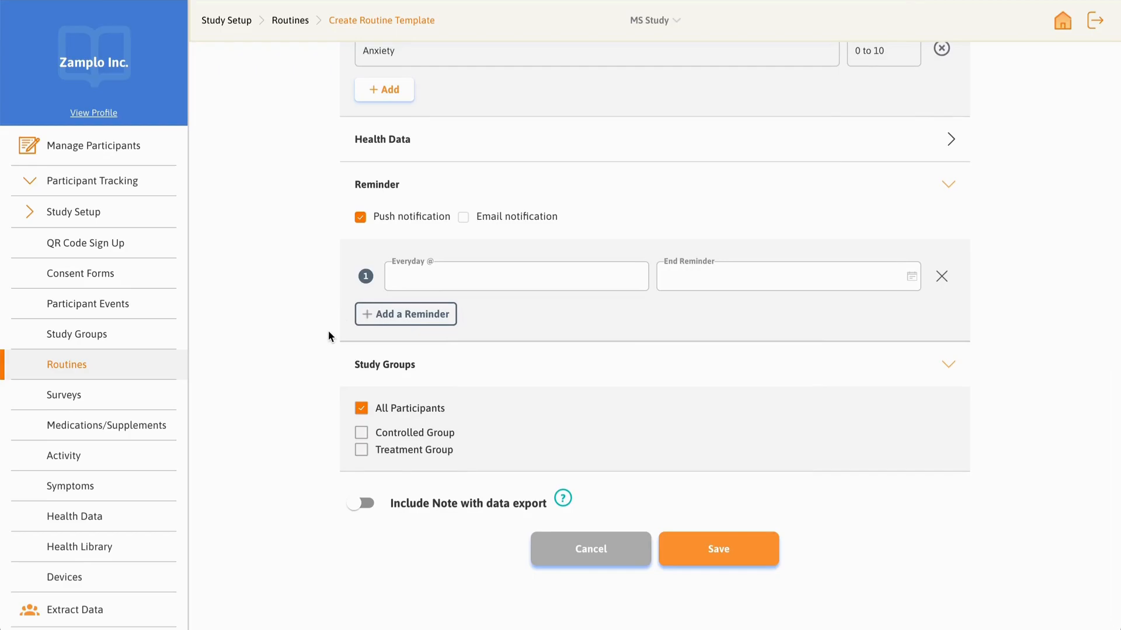
# Step: Set the everyday reminder time to 8:00 AM
pyautogui.scroll(-1, 328, 336)
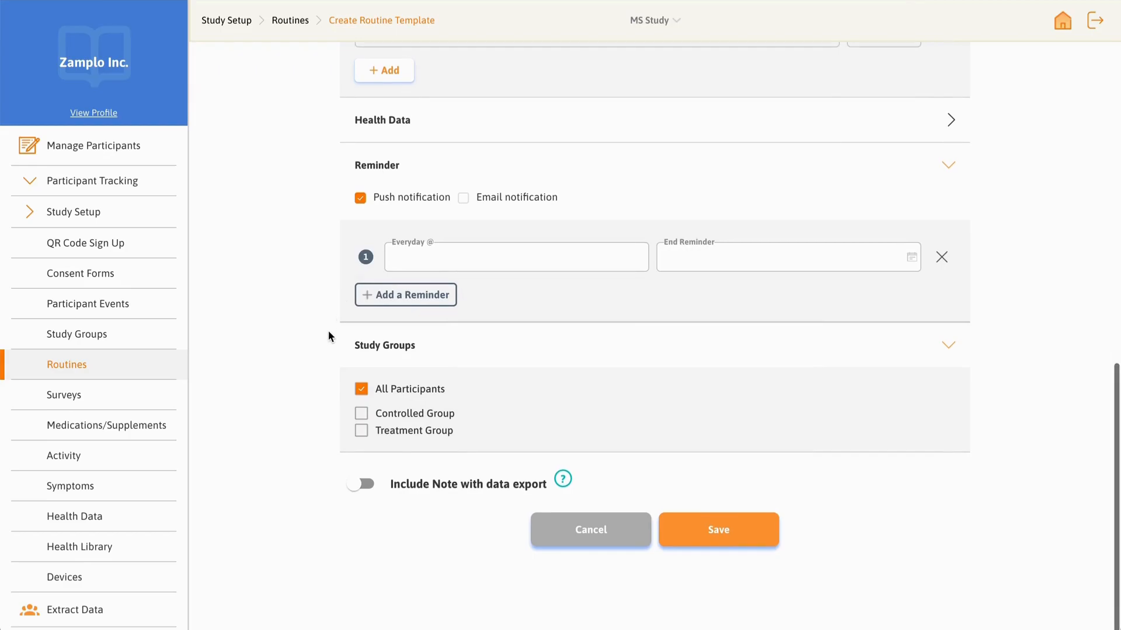
pyautogui.click(427, 260)
pyautogui.click(574, 197)
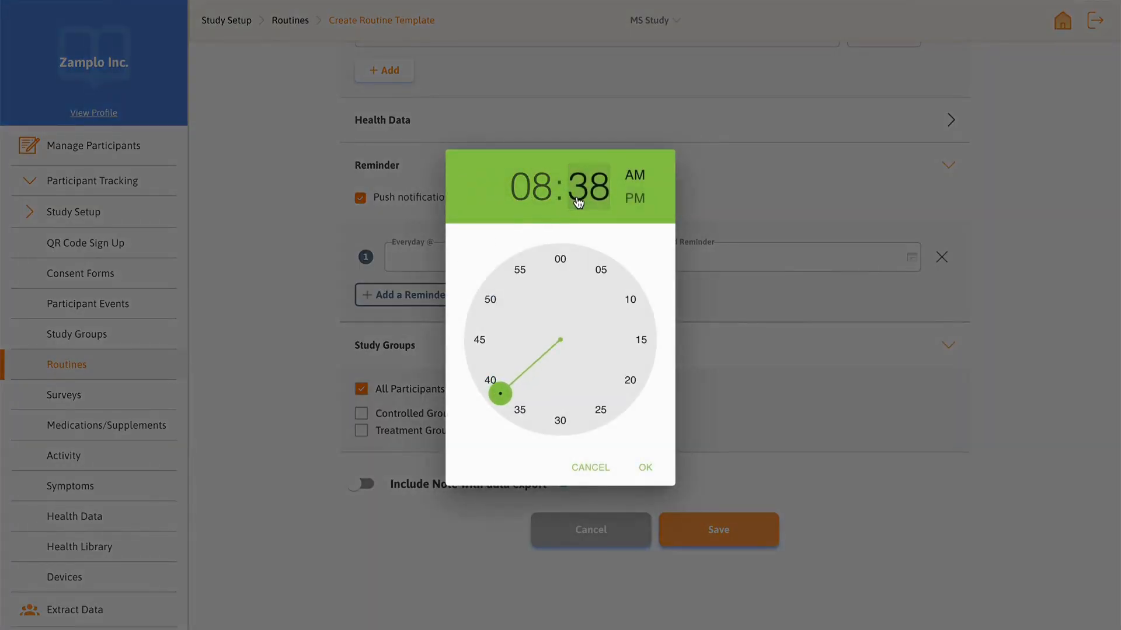
pyautogui.click(560, 259)
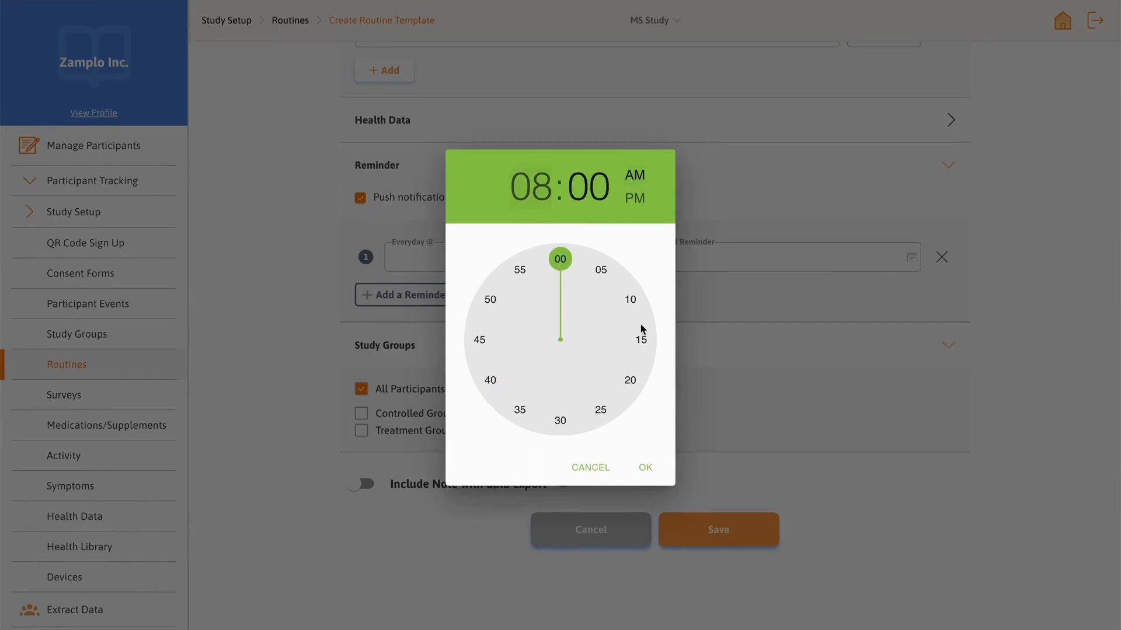
pyautogui.click(652, 467)
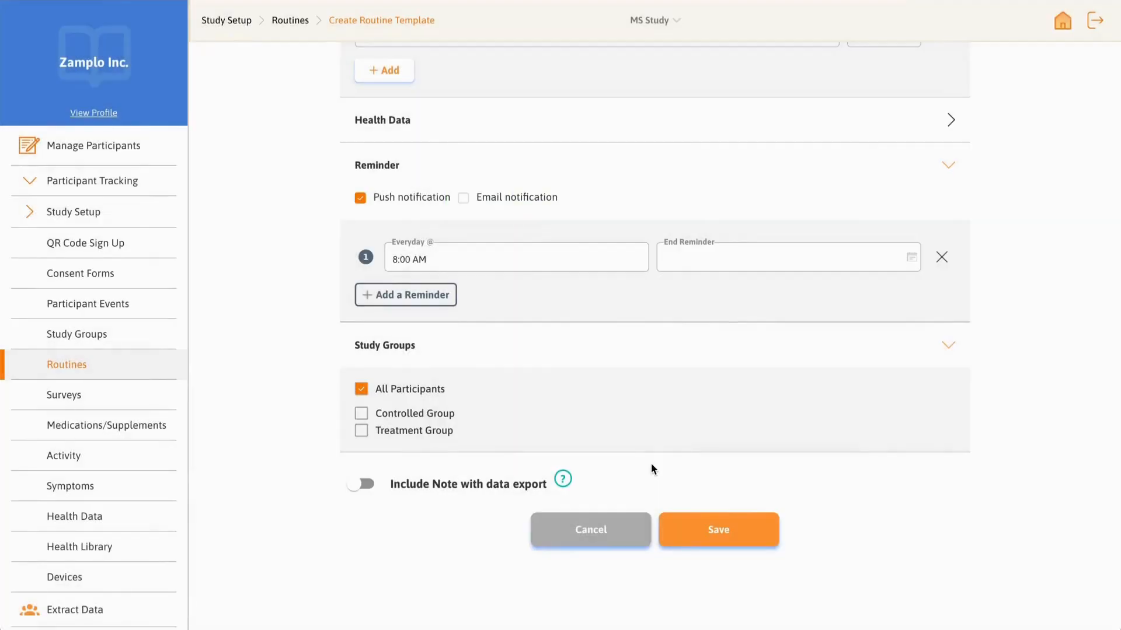
pyautogui.click(750, 265)
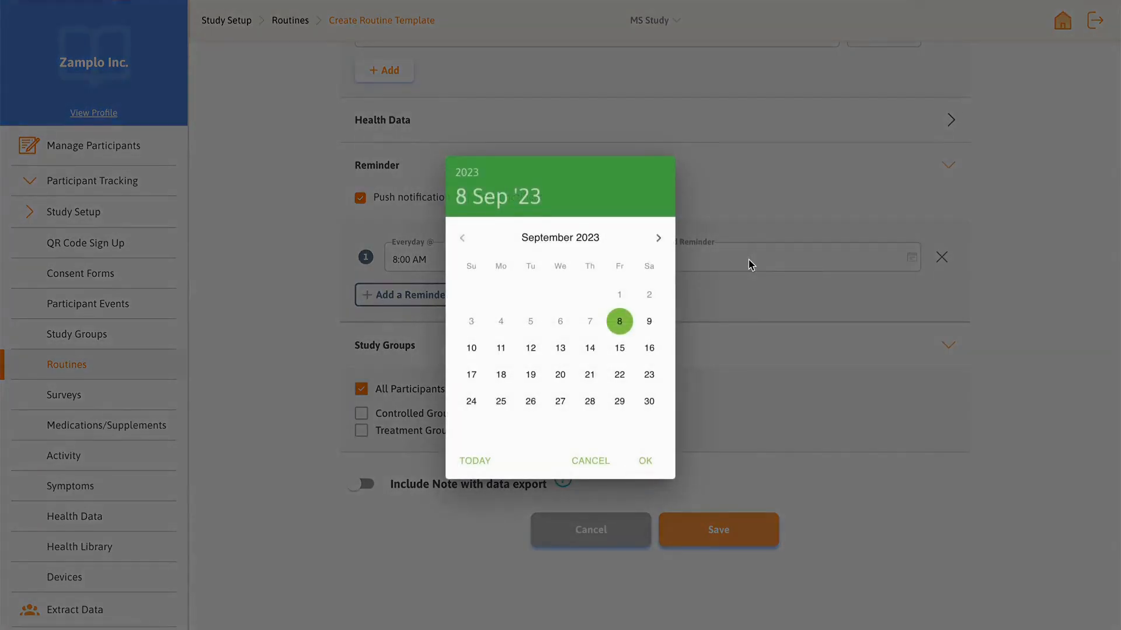
pyautogui.click(667, 242)
pyautogui.click(666, 242)
pyautogui.click(667, 242)
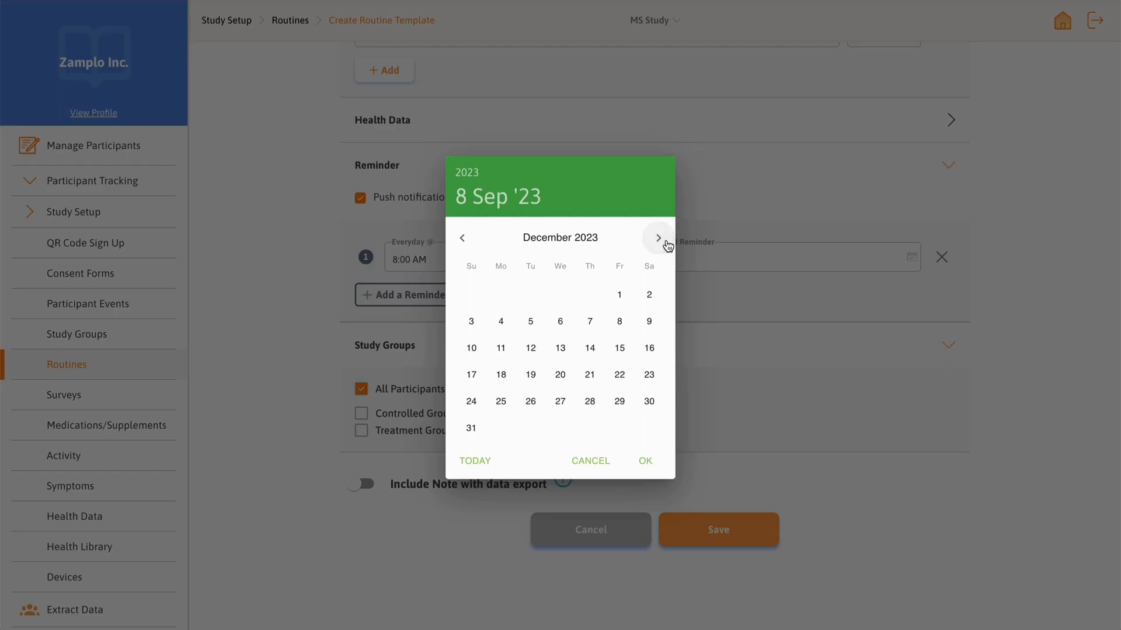
pyautogui.click(666, 242)
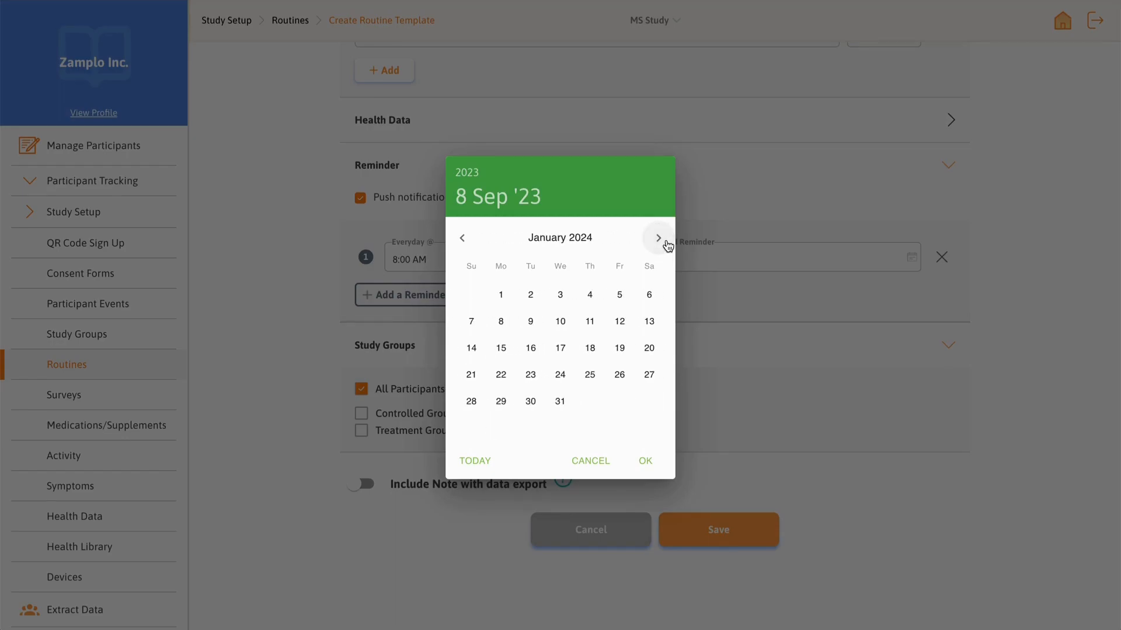
pyautogui.click(596, 461)
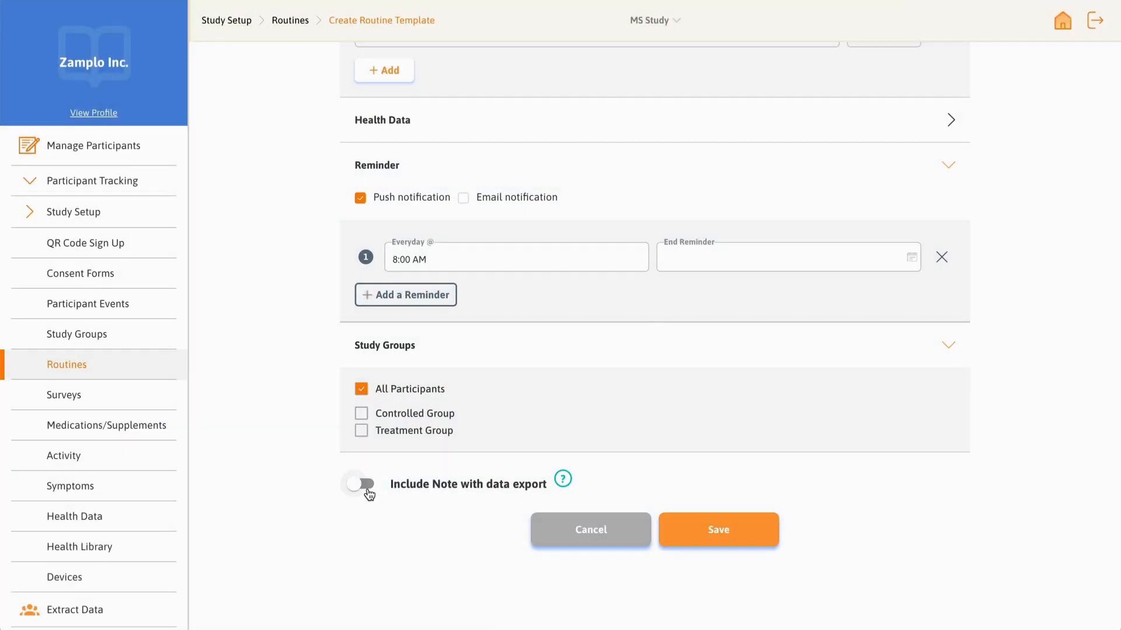
# Step: Turn on Include Note with data export and save the new routine
pyautogui.click(366, 484)
pyautogui.click(693, 541)
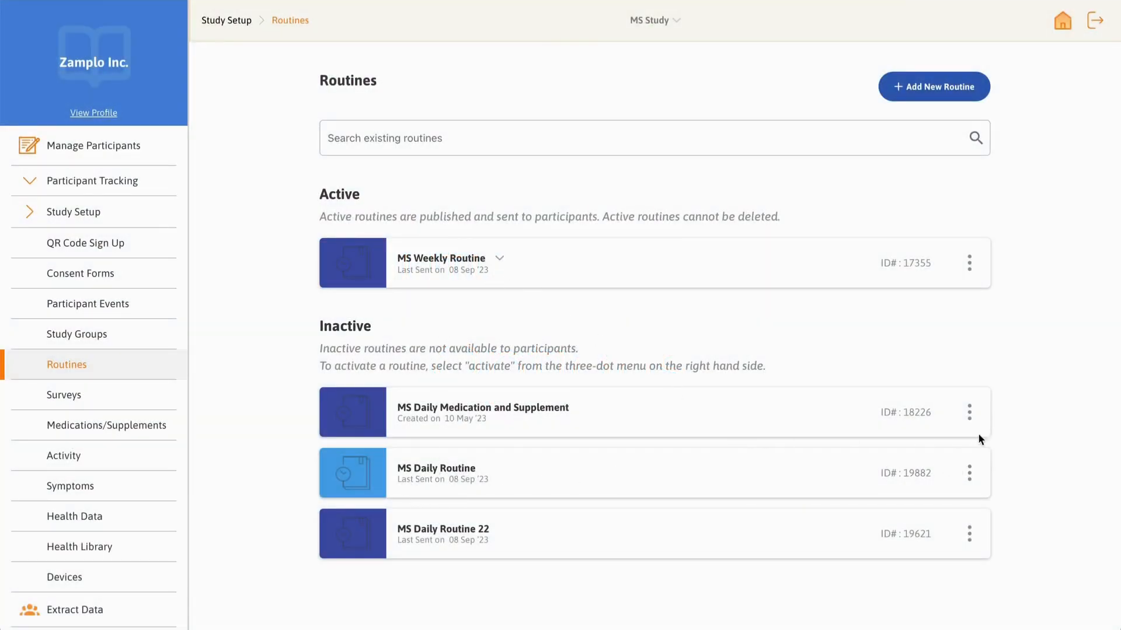
# Step: Activate the MS Daily Routine
pyautogui.click(971, 473)
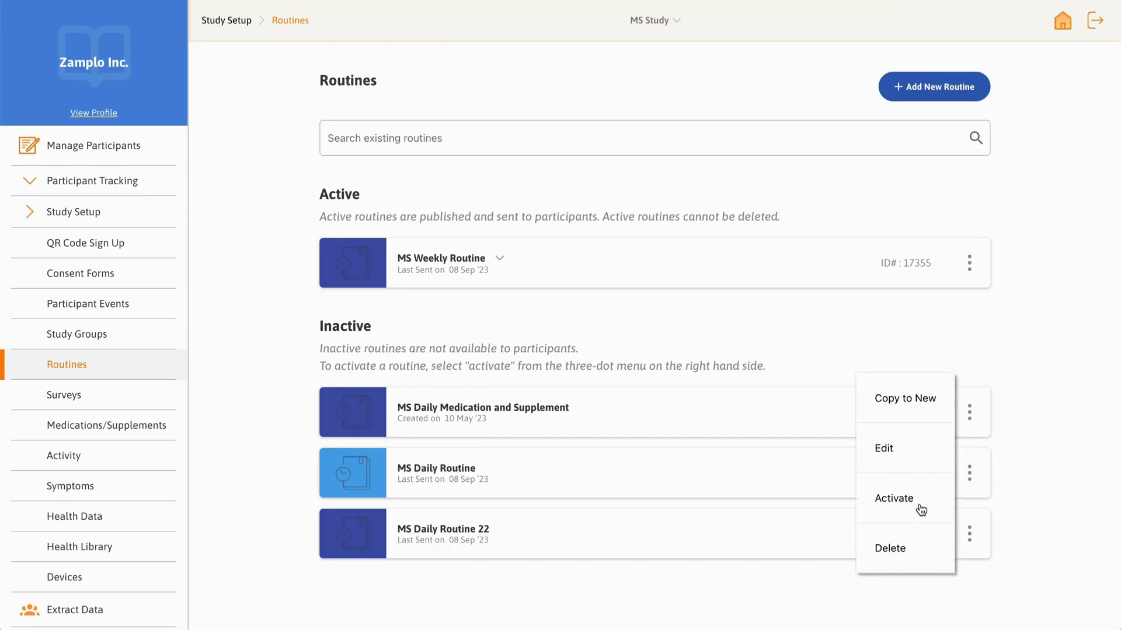
pyautogui.click(917, 503)
pyautogui.click(679, 419)
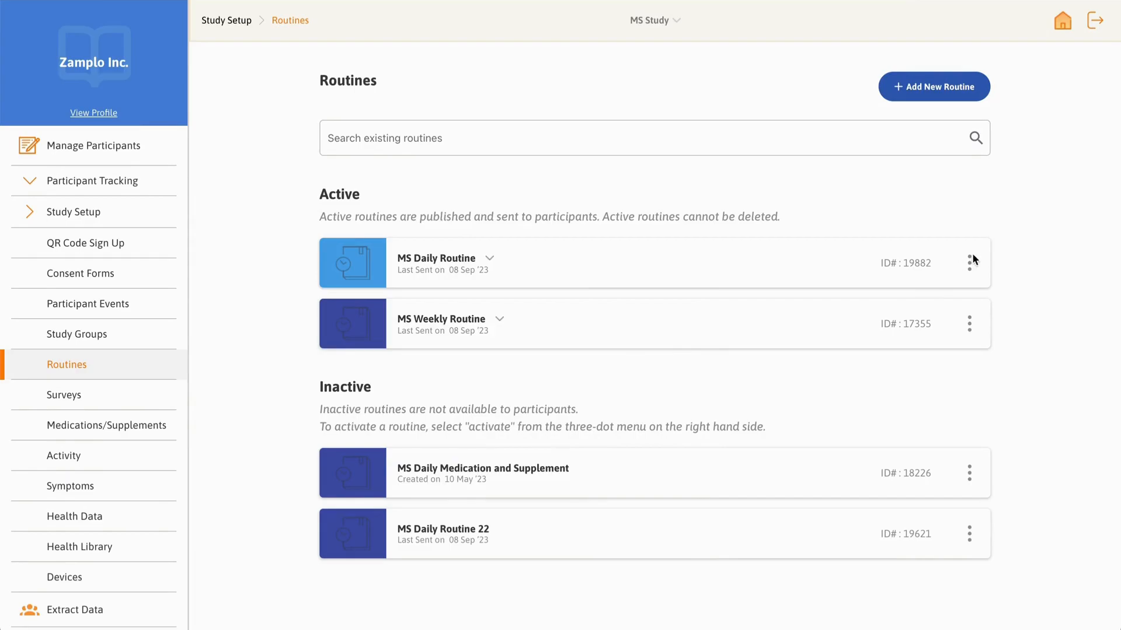
# Step: Deactivate the MS Daily Routine, confirming the deactivation
pyautogui.click(968, 268)
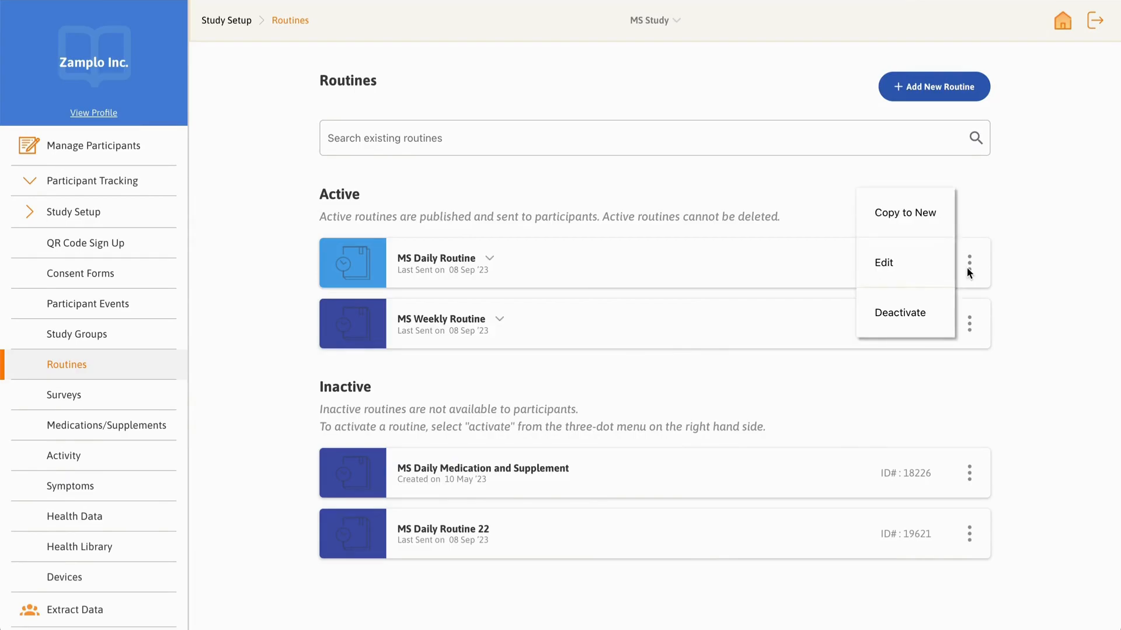
pyautogui.click(907, 313)
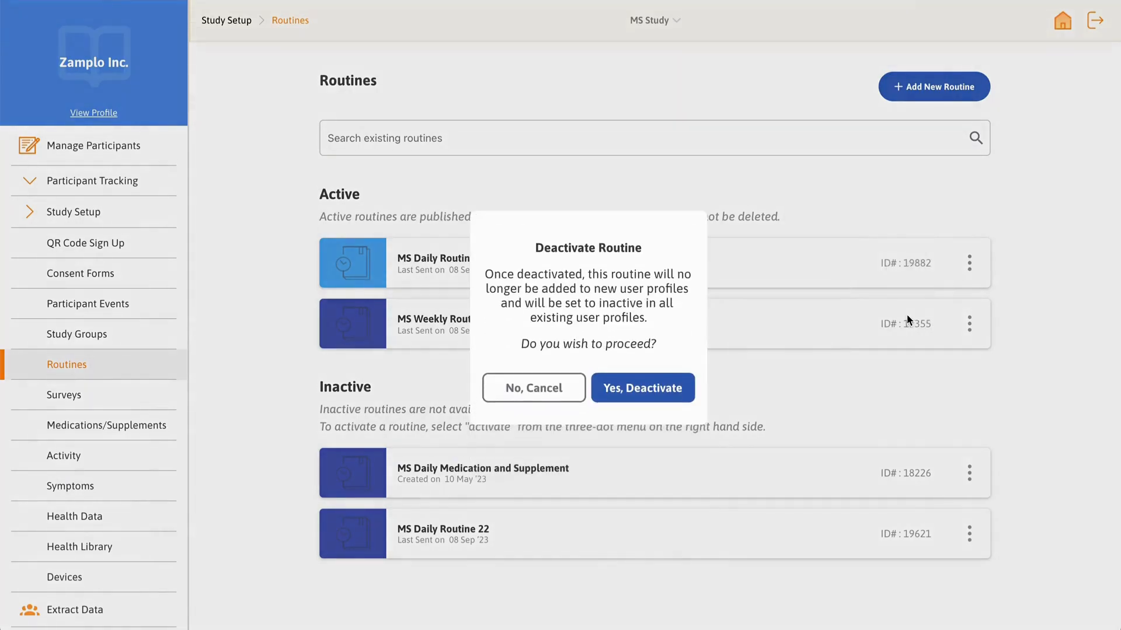
pyautogui.click(659, 393)
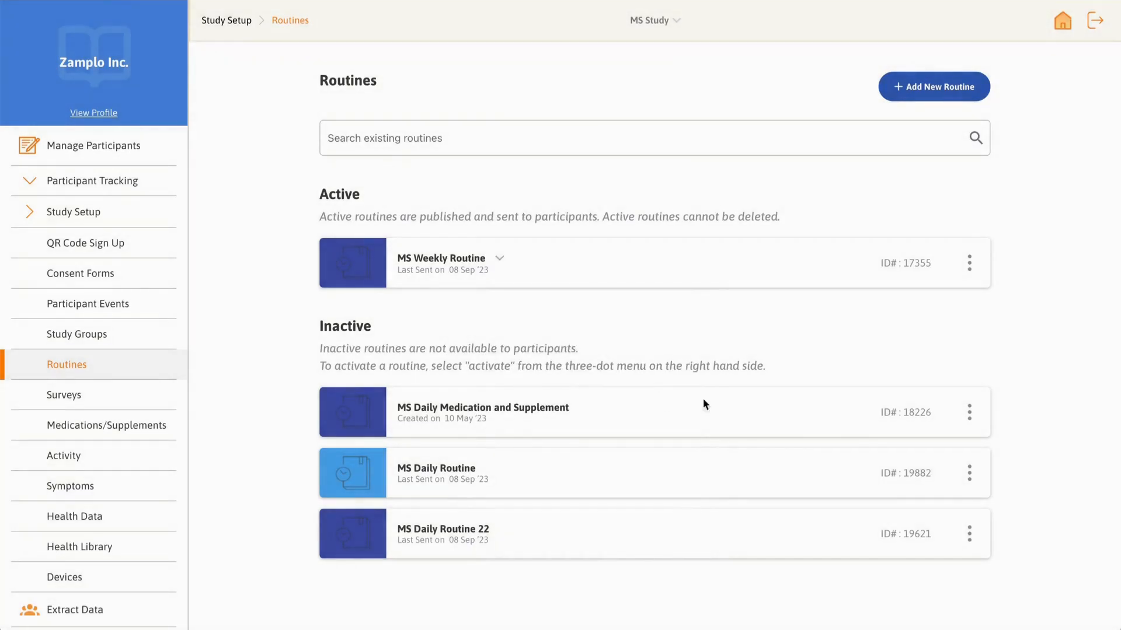
# Step: Edit the MS Daily Routine and change its everyday reminder time to 9:00 AM
pyautogui.click(970, 474)
pyautogui.click(886, 460)
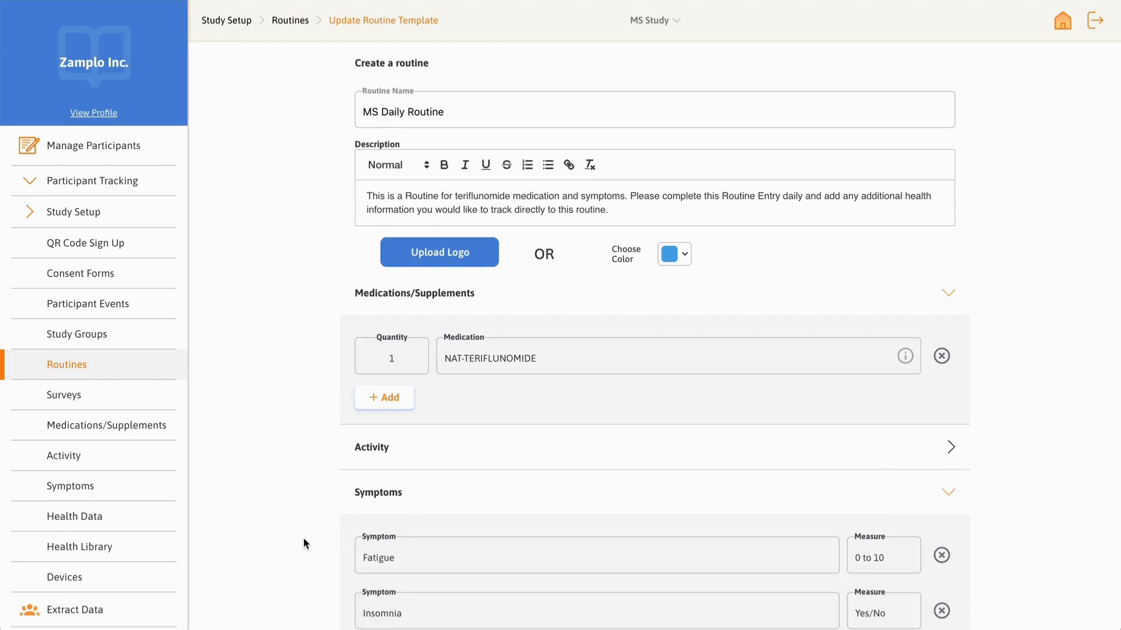
pyautogui.scroll(-5, 303, 538)
pyautogui.scroll(-5, 303, 542)
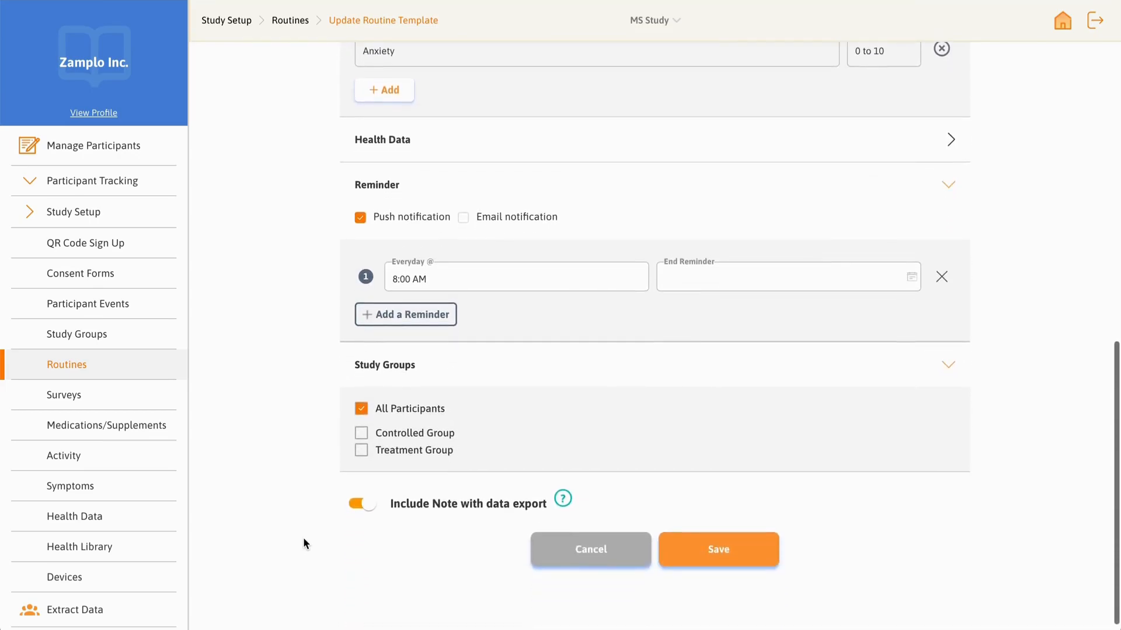
pyautogui.click(457, 282)
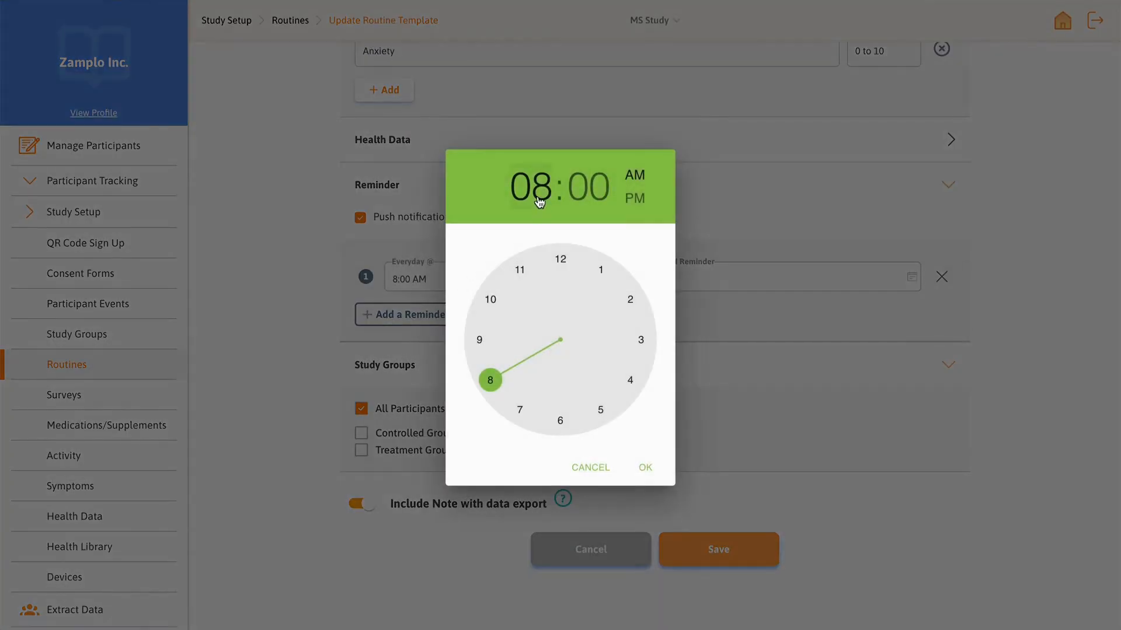
pyautogui.click(481, 339)
pyautogui.click(645, 467)
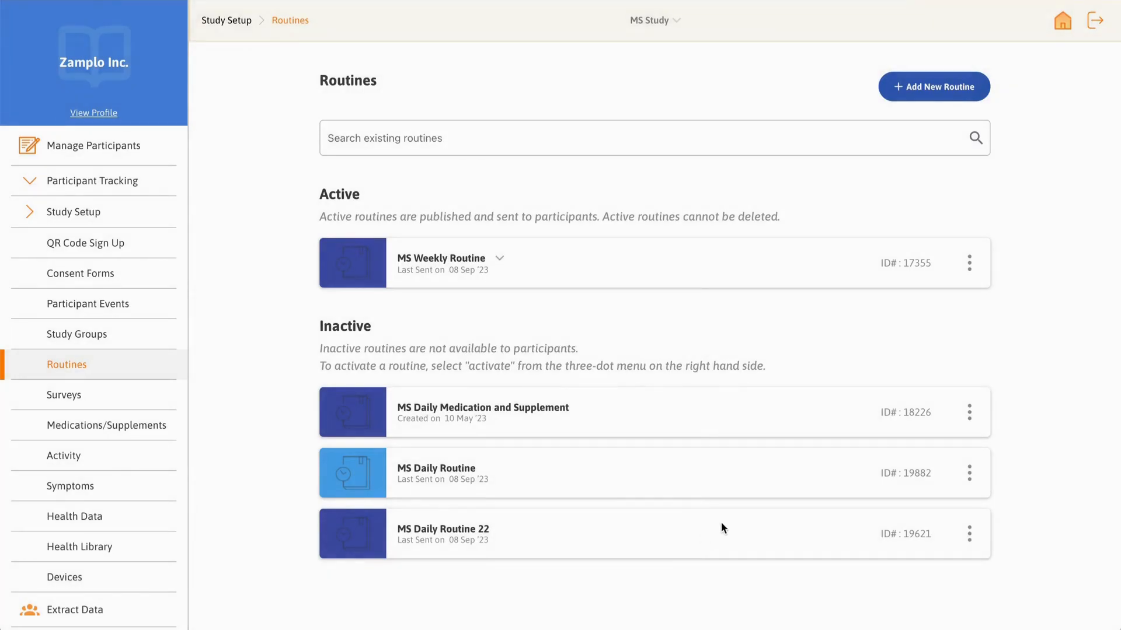
pyautogui.click(969, 473)
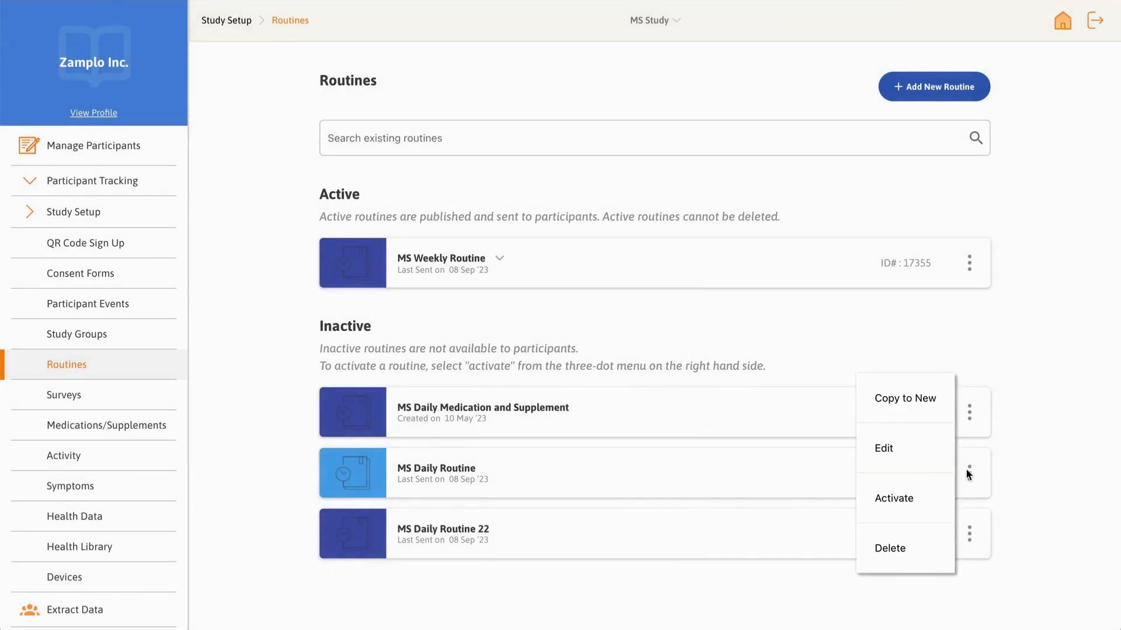
pyautogui.click(878, 408)
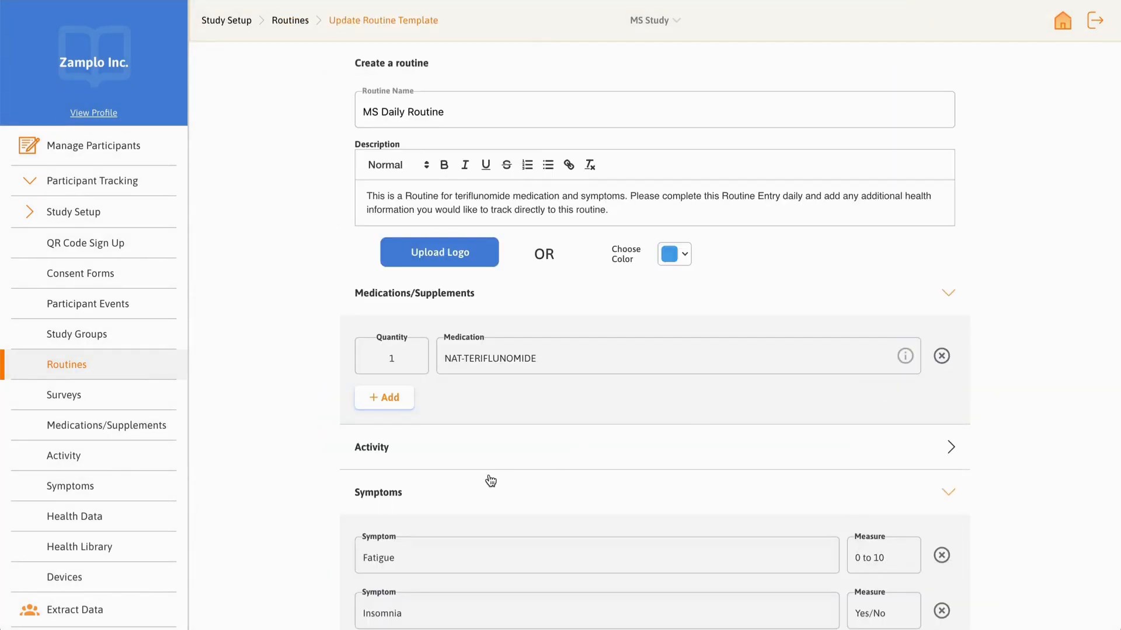
pyautogui.scroll(-8, 310, 492)
pyautogui.scroll(-3, 310, 493)
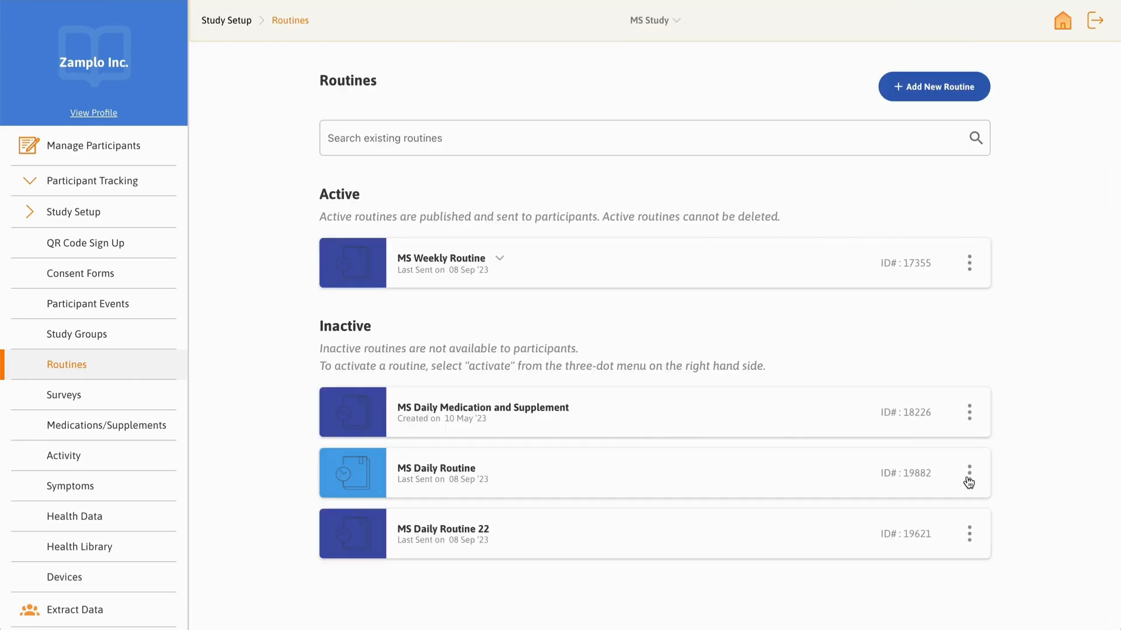
# Step: Delete the MS Daily Routine from the inactive routines
pyautogui.click(968, 478)
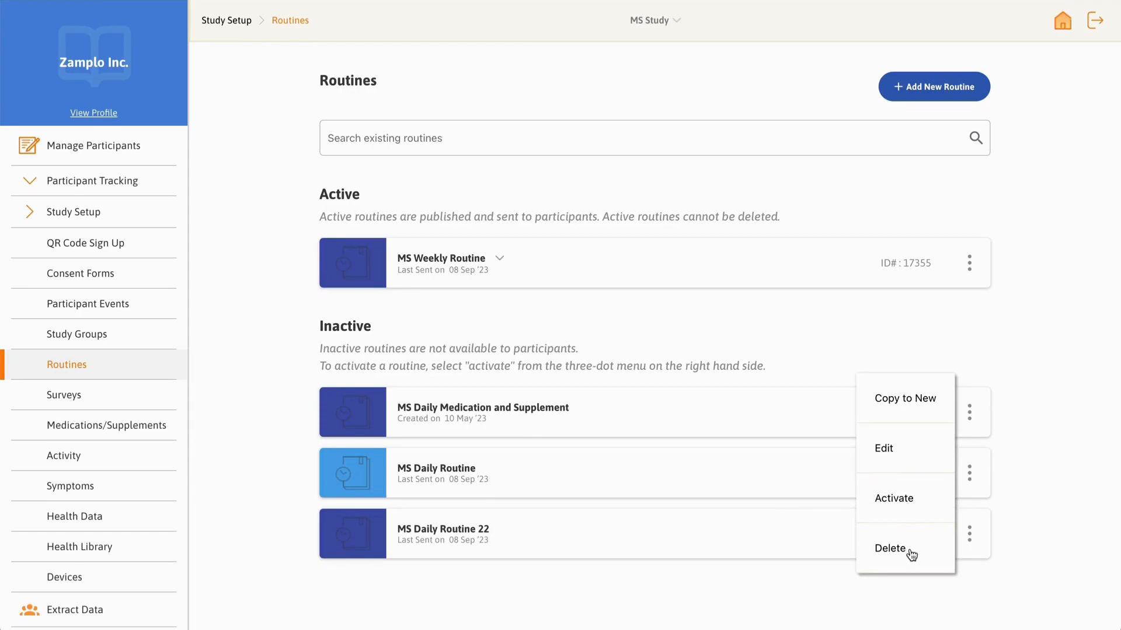
pyautogui.click(911, 555)
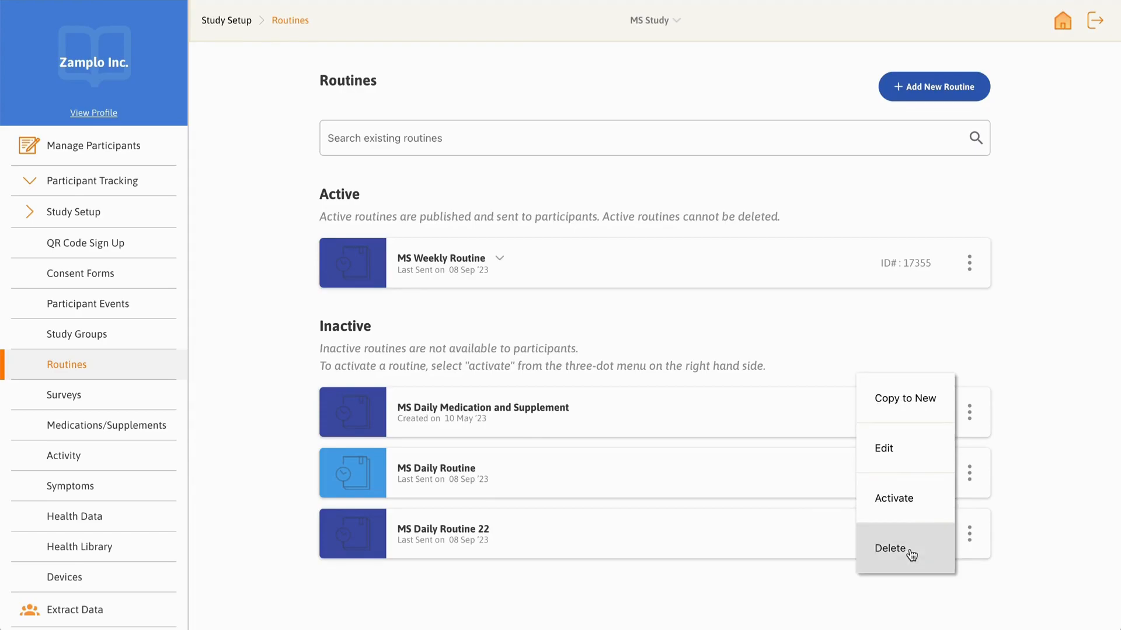